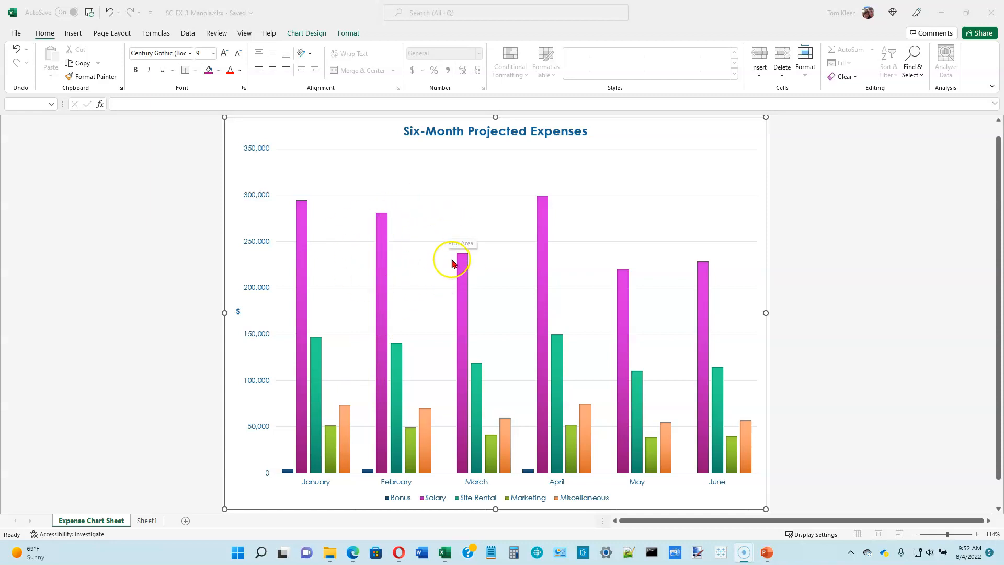
Set the tab color of the Expense Chart Sheet to Dark Blue, Text 2
mouse_move(306, 374)
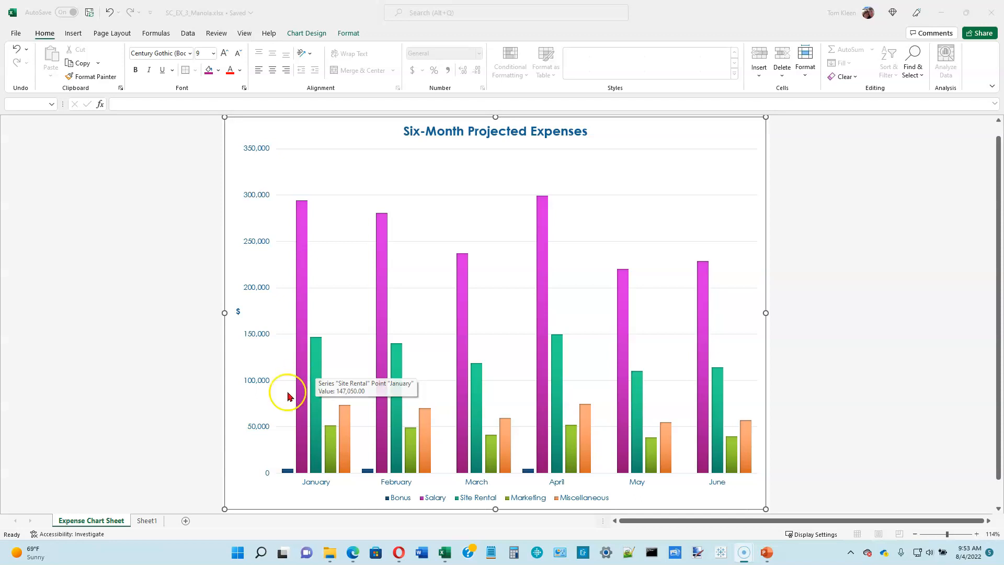
right_click(95, 522)
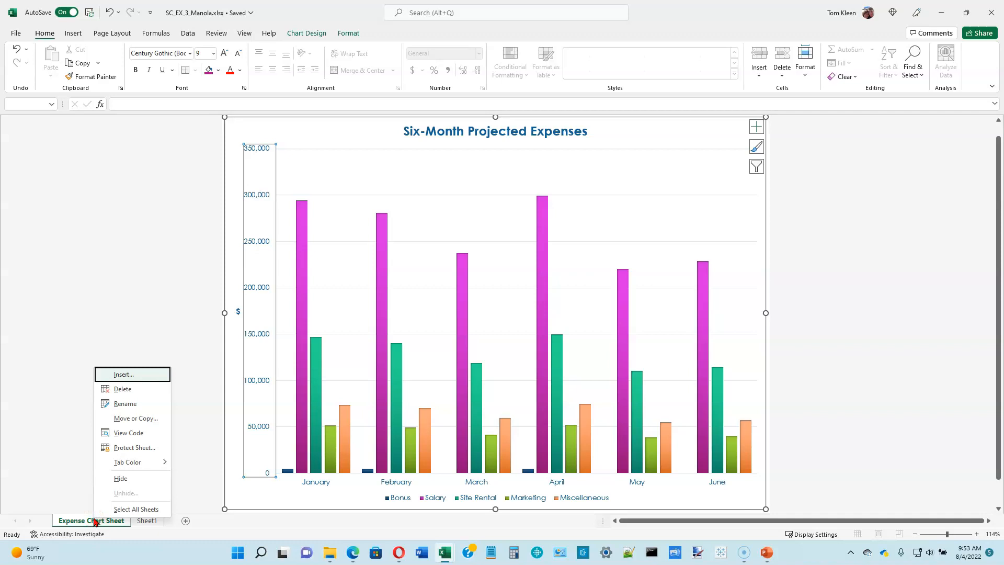
left_click(134, 463)
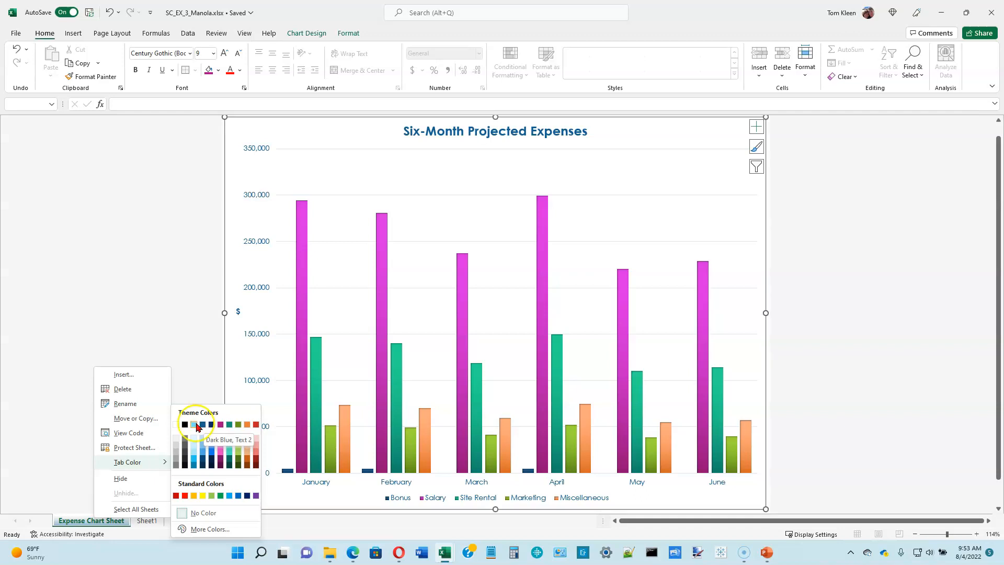
left_click(203, 426)
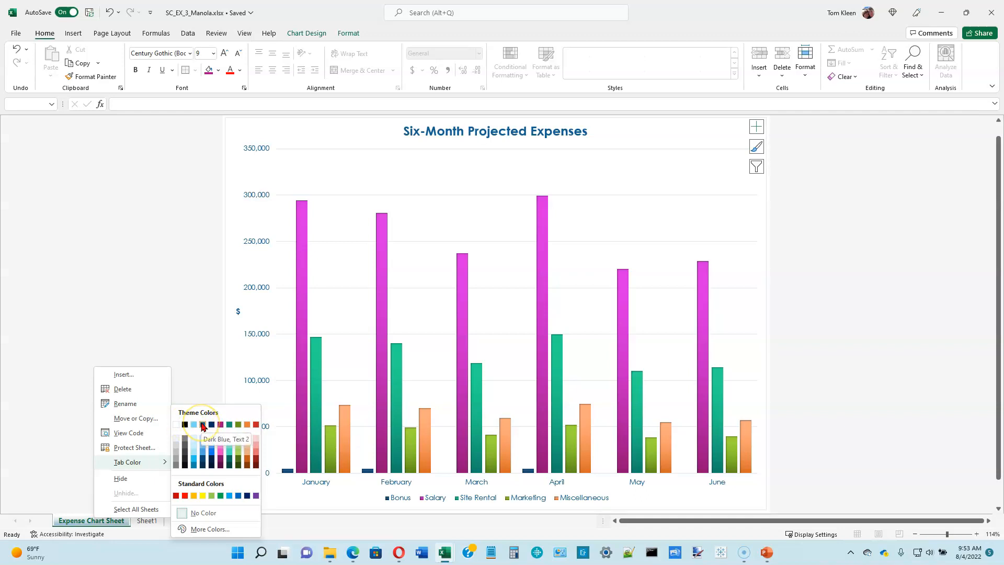
left_click(203, 426)
left_click(141, 473)
left_click(104, 526)
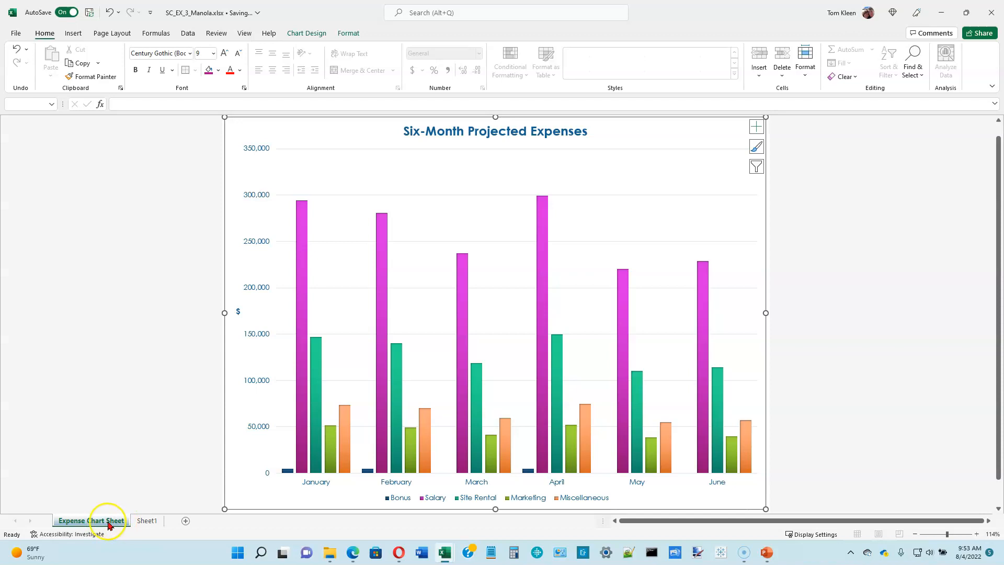
Rename Sheet1 as Six-Month Financial Projection
left_click(142, 521)
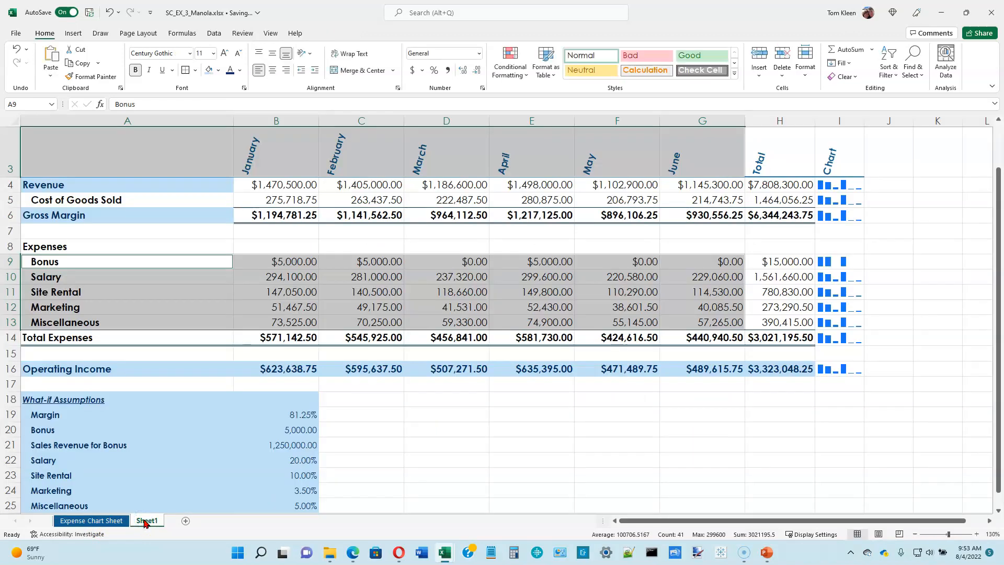
left_click(104, 523)
left_click(148, 521)
double_click(148, 521)
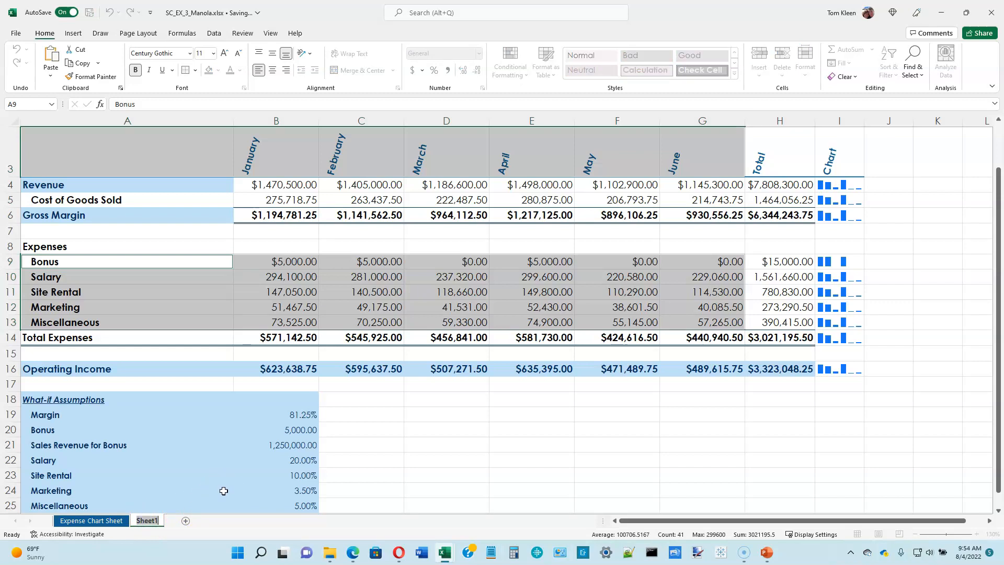
type("Six-Month Financial Projection")
key("Return")
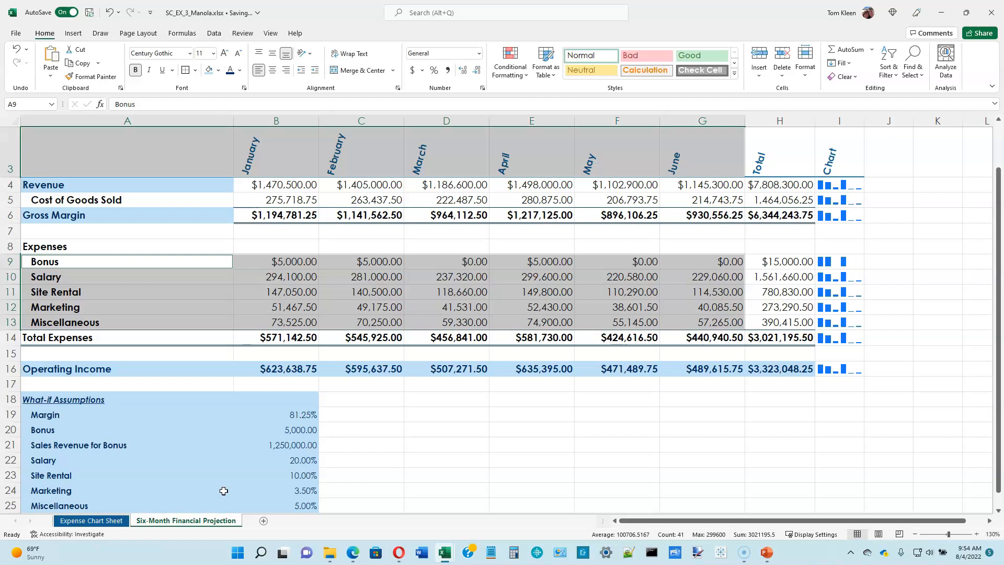
Set the tab color of the Six-Month Financial Projection sheet to Light Turquoise, Background 2
left_click(182, 524)
right_click(183, 523)
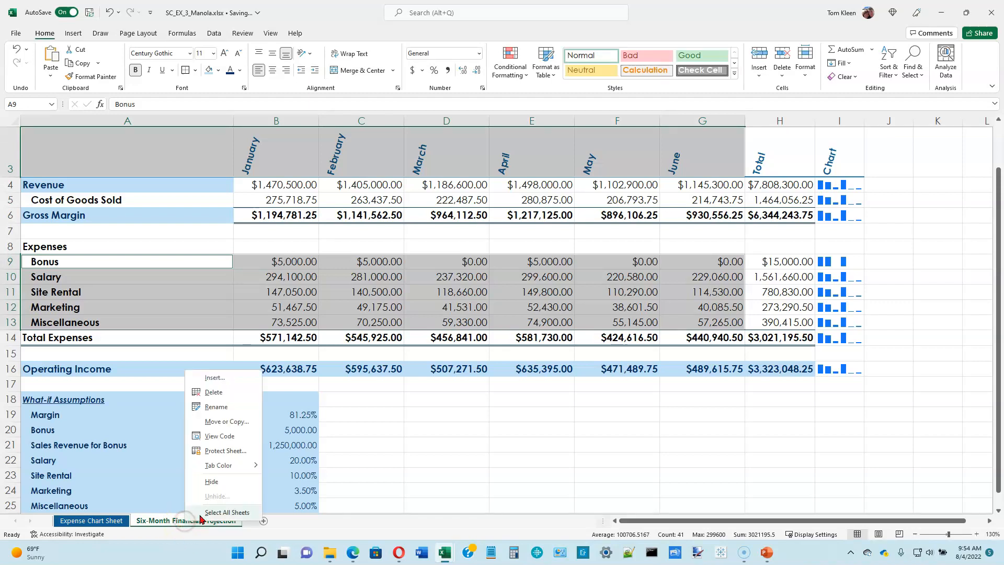
mouse_move(228, 471)
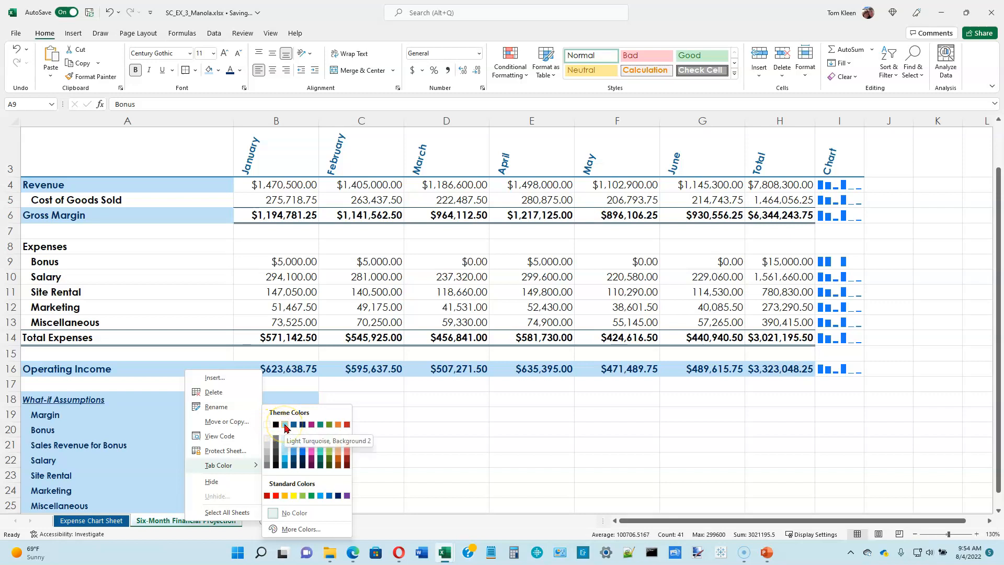
left_click(285, 428)
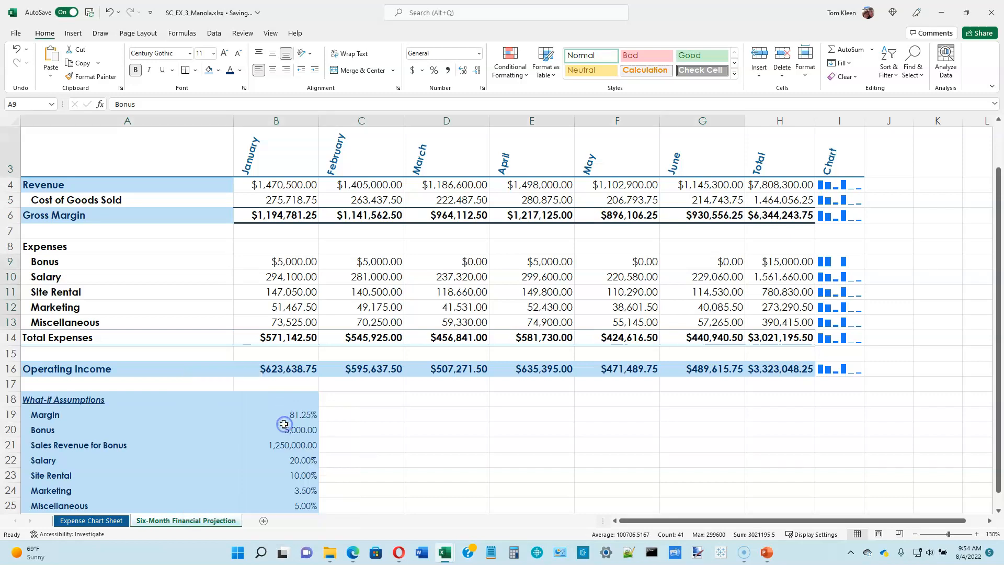
left_click(110, 519)
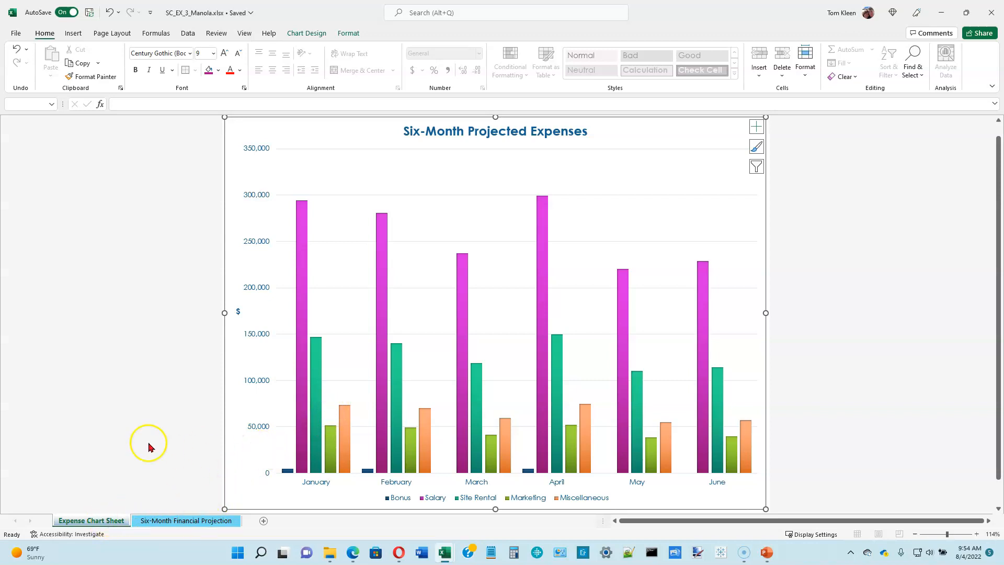
Move the Expense Chart Sheet behind the Six-Month Financial Projection sheet
left_click(156, 521)
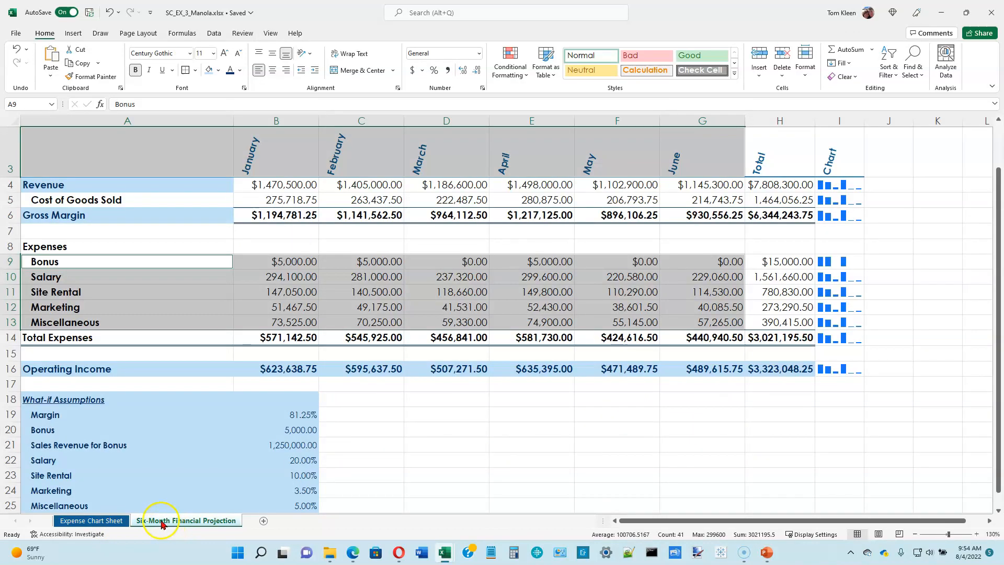
left_click(76, 524)
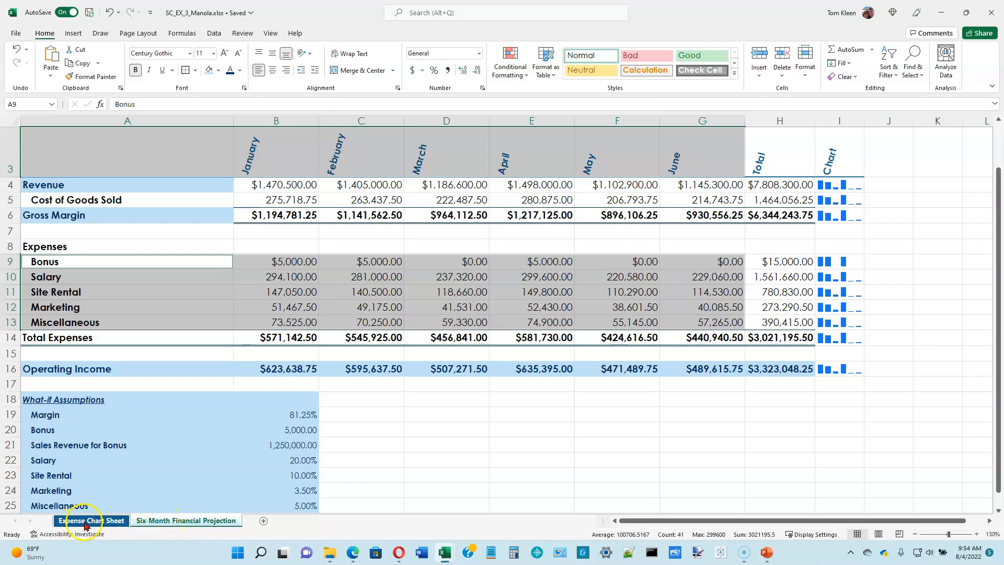
left_click(80, 520)
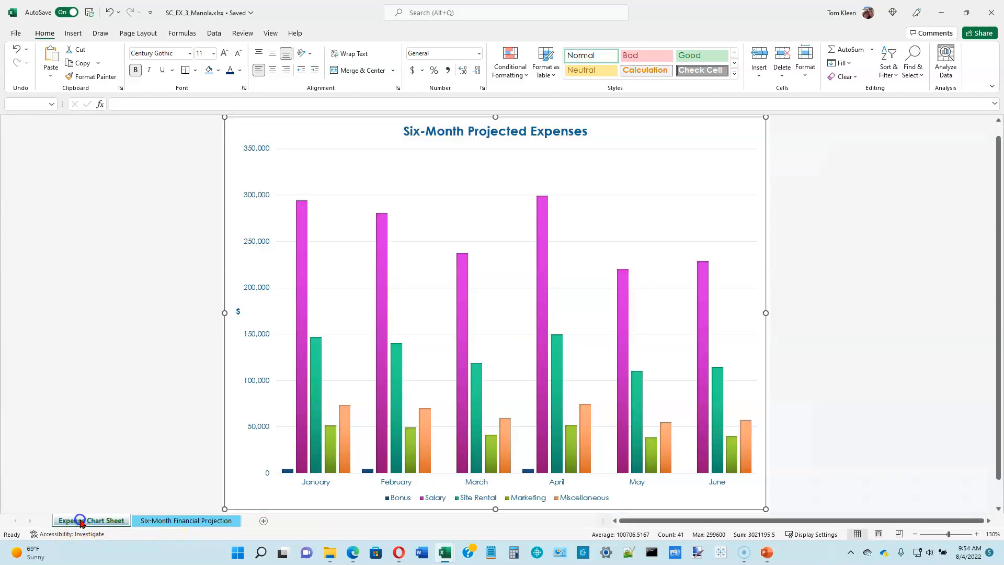
left_click_drag(100, 519, 237, 519)
left_click_drag(250, 515, 250, 516)
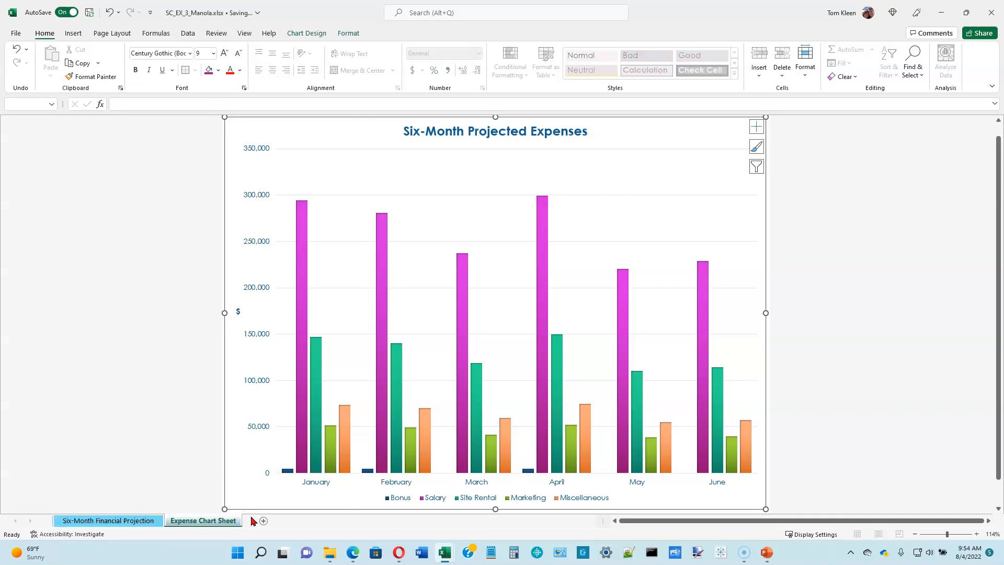
Select cell A3 on the Six-Month Financial Projection sheet and group that sheet with the Expense Chart Sheet
left_click(149, 520)
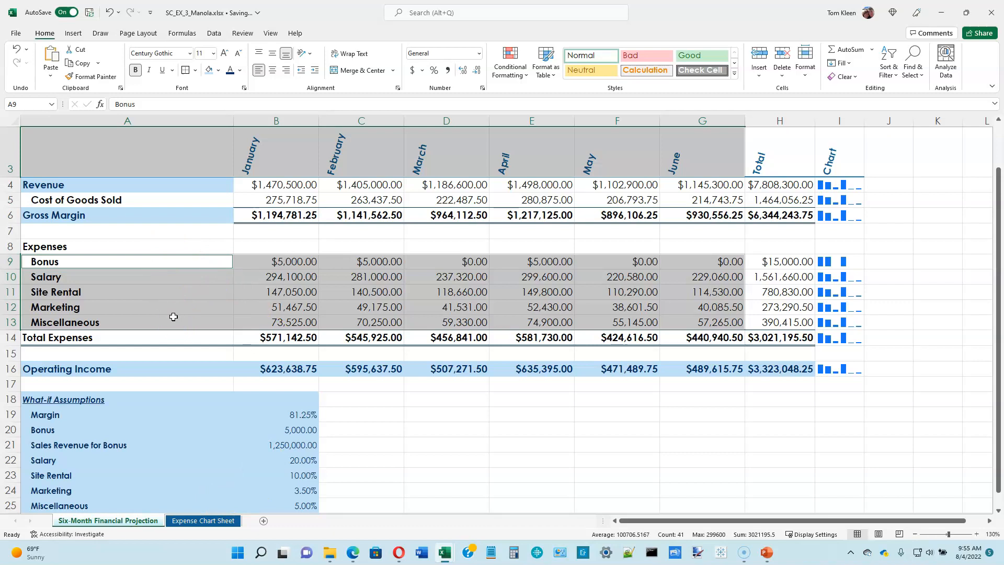
left_click(88, 163)
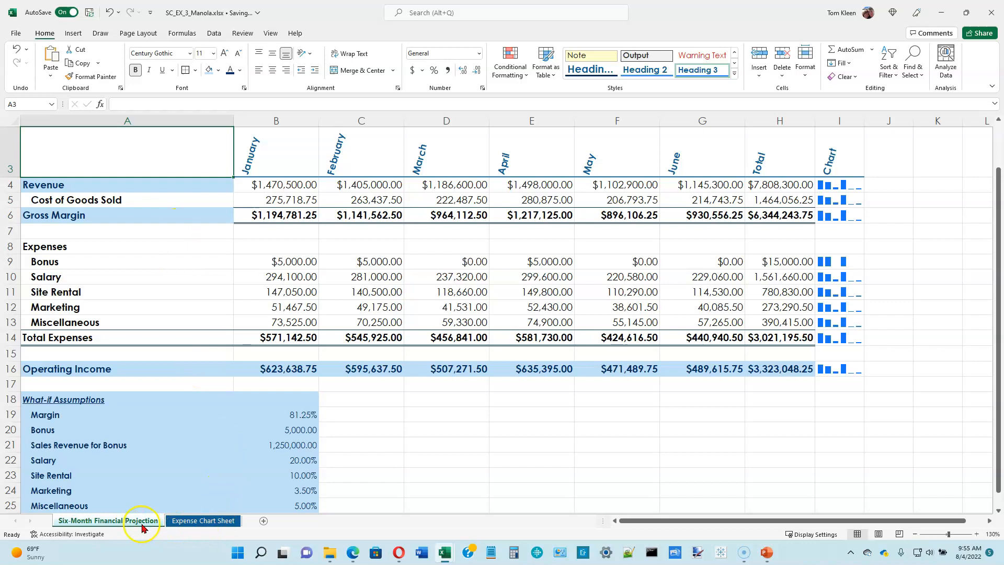
left_click(195, 523)
left_click(195, 523, "ctrl")
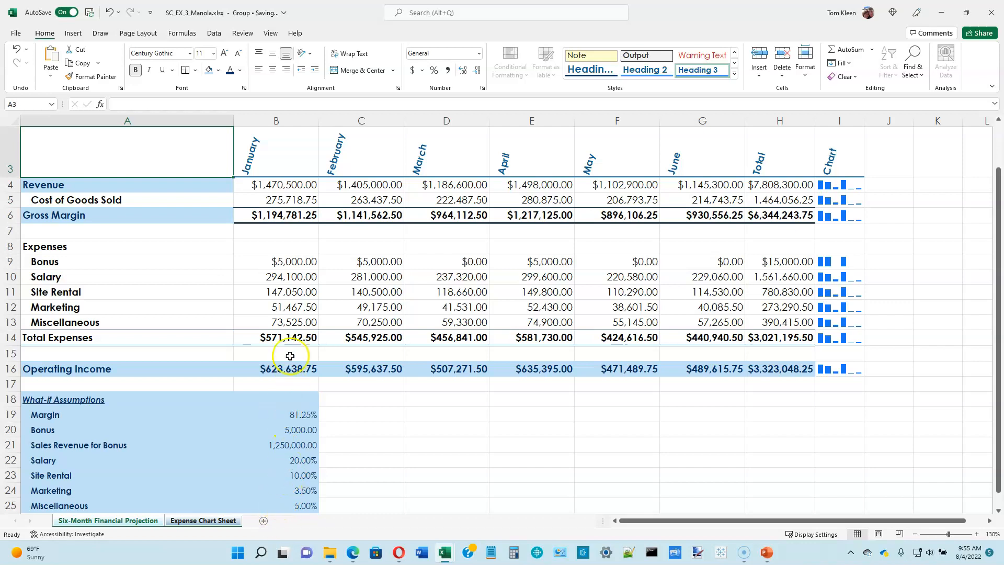
Spell check the grouped sheets, continuing from the beginning of the sheet and ignoring all occurrences of Manola
left_click(241, 33)
left_click(24, 62)
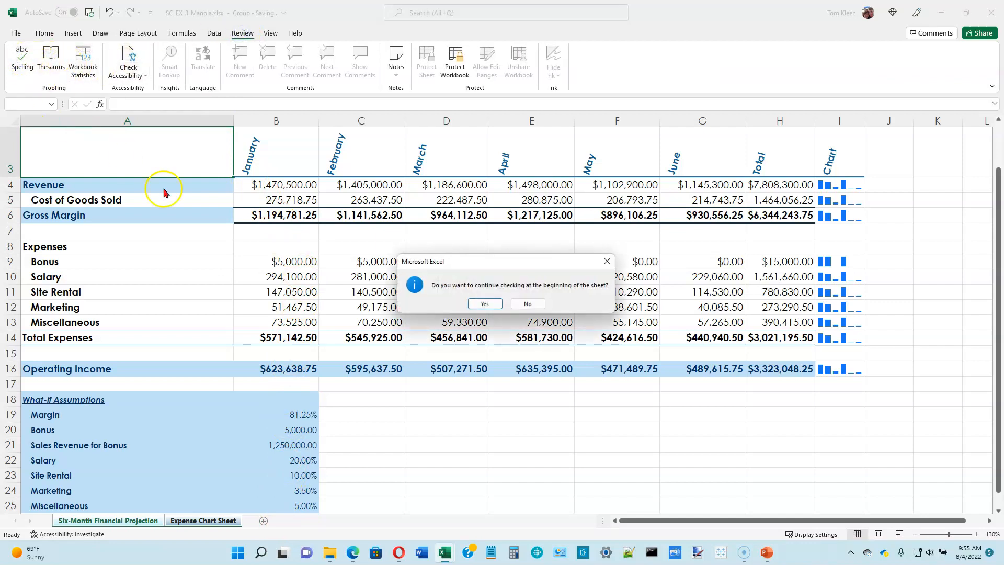
left_click(485, 303)
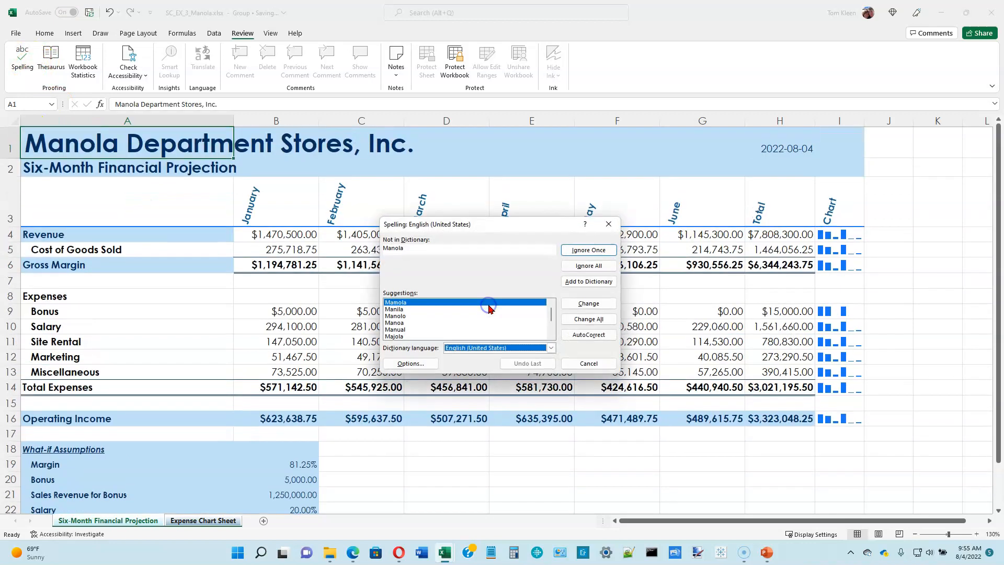
left_click(143, 139)
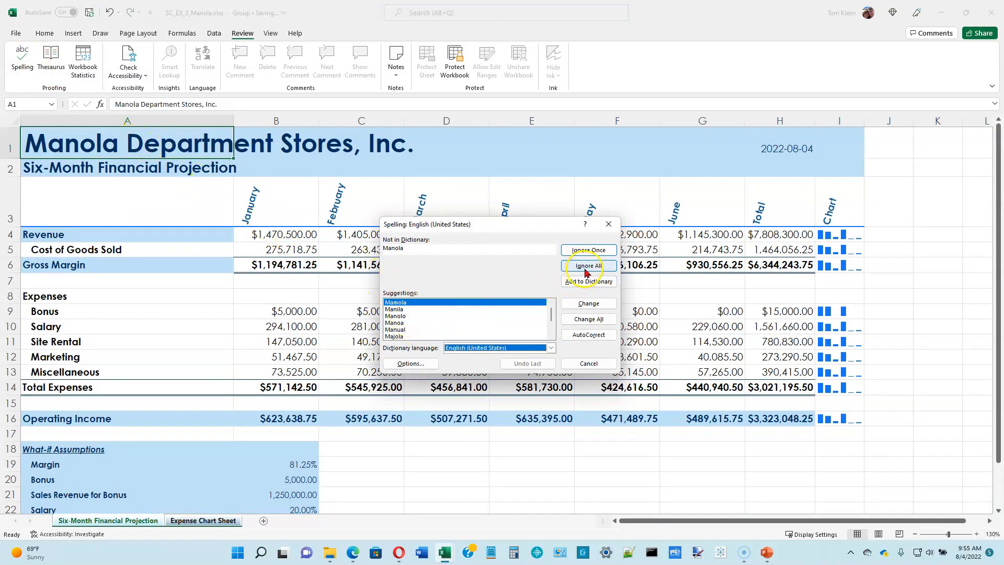
left_click(586, 266)
left_click(506, 304)
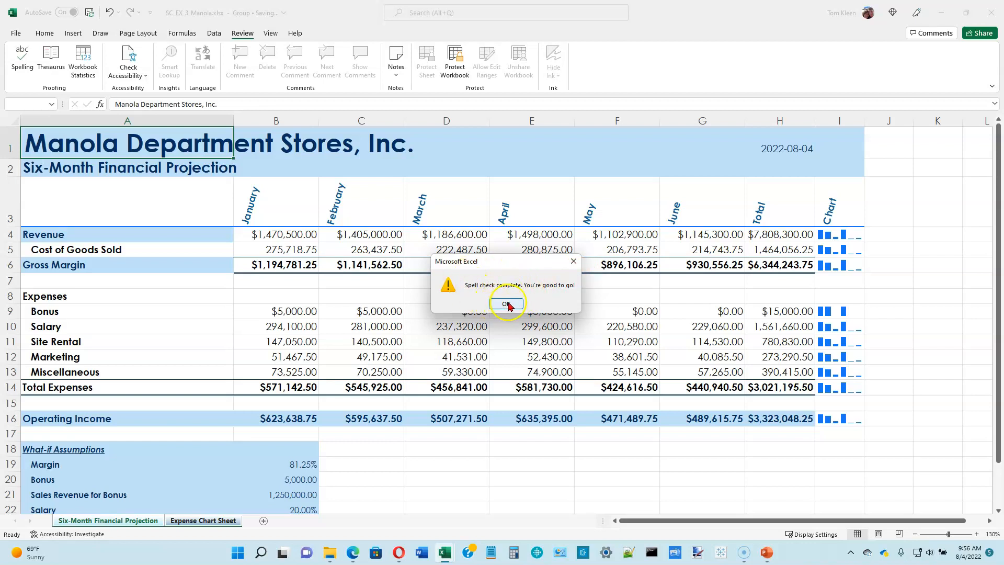
left_click(506, 304)
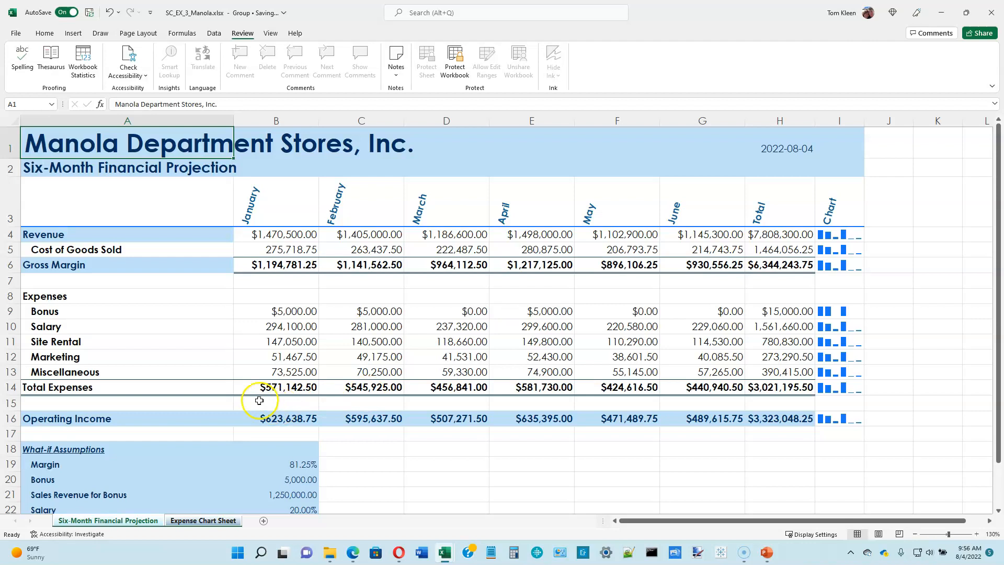
Ungroup the sheets and switch back and forth between the financial projection and the expense chart
left_click(195, 522)
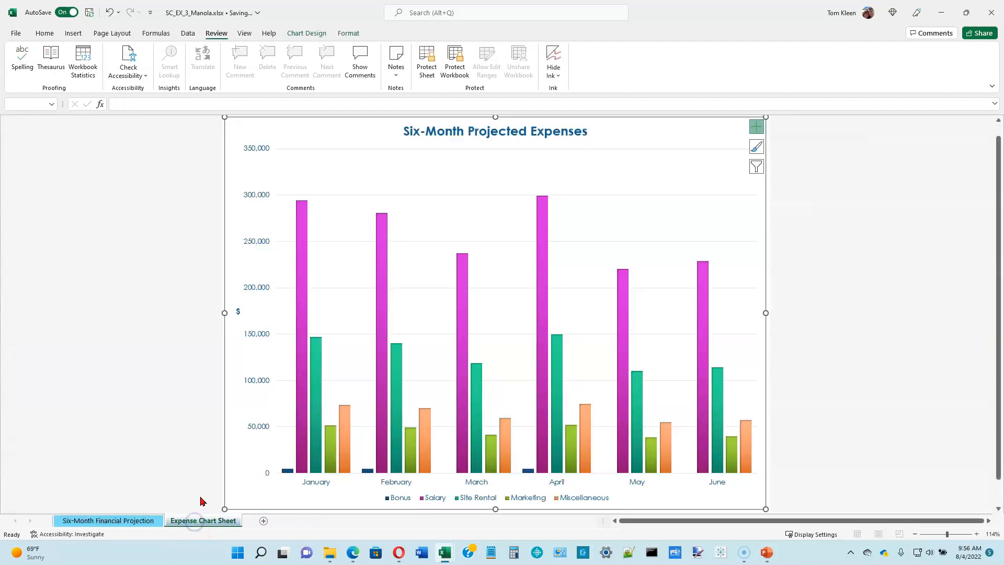
left_click(146, 522)
left_click(180, 522)
left_click(141, 523)
left_click(179, 521)
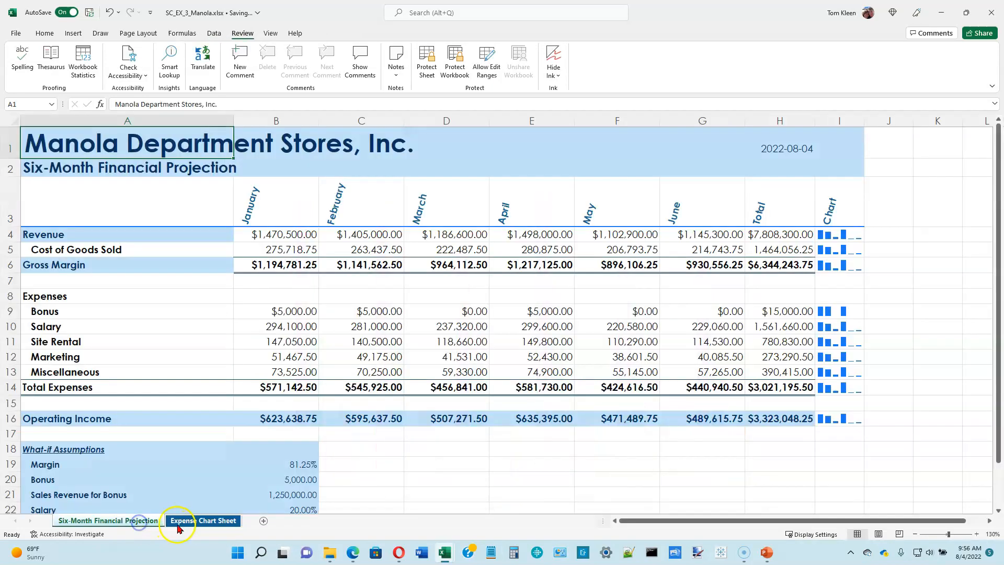
left_click(141, 522)
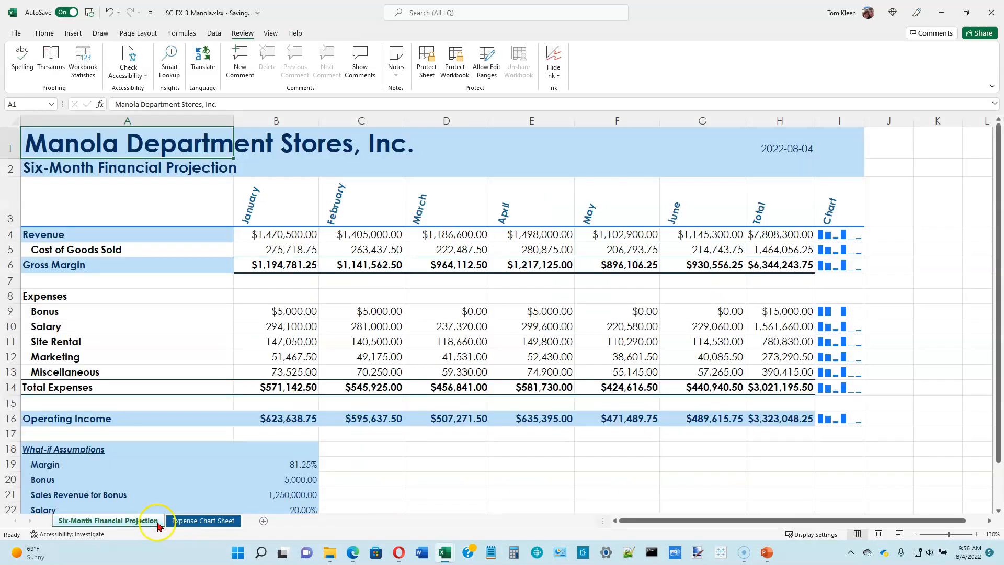
left_click(195, 522)
left_click(144, 522)
left_click(198, 522)
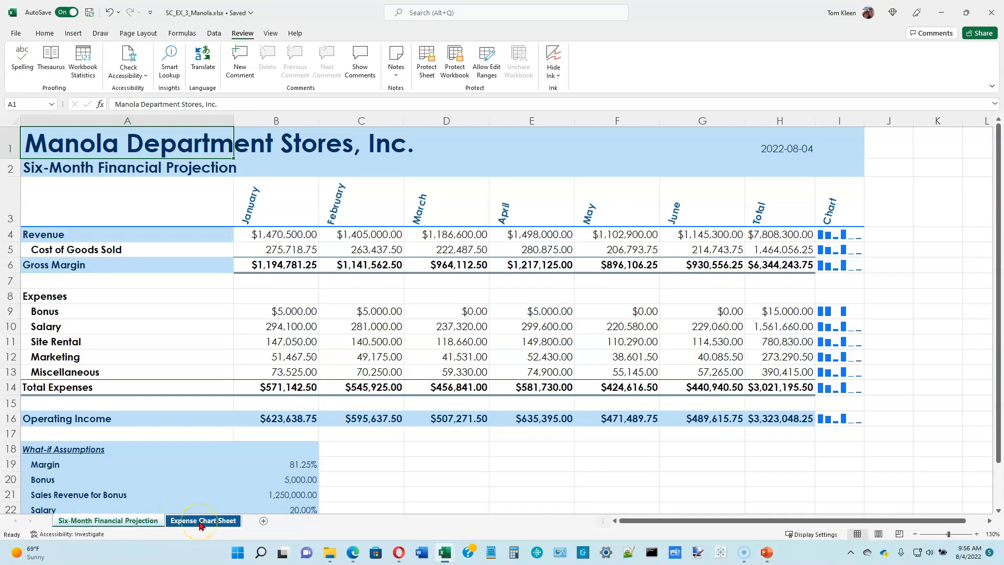
Group the Six-Month Financial Projection sheet with the Expense Chart Sheet again and open their print preview
left_click(199, 523, "ctrl")
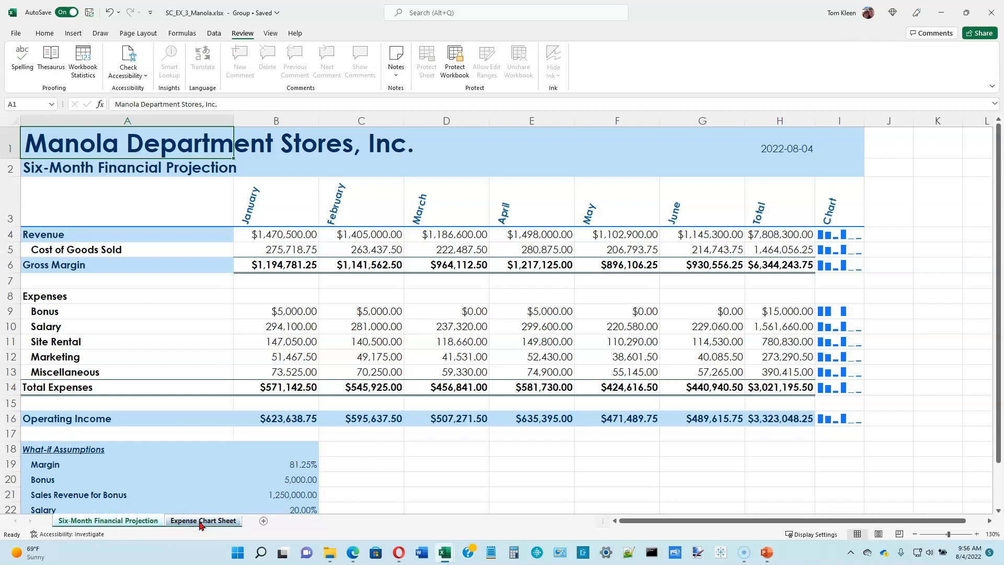
left_click(16, 33)
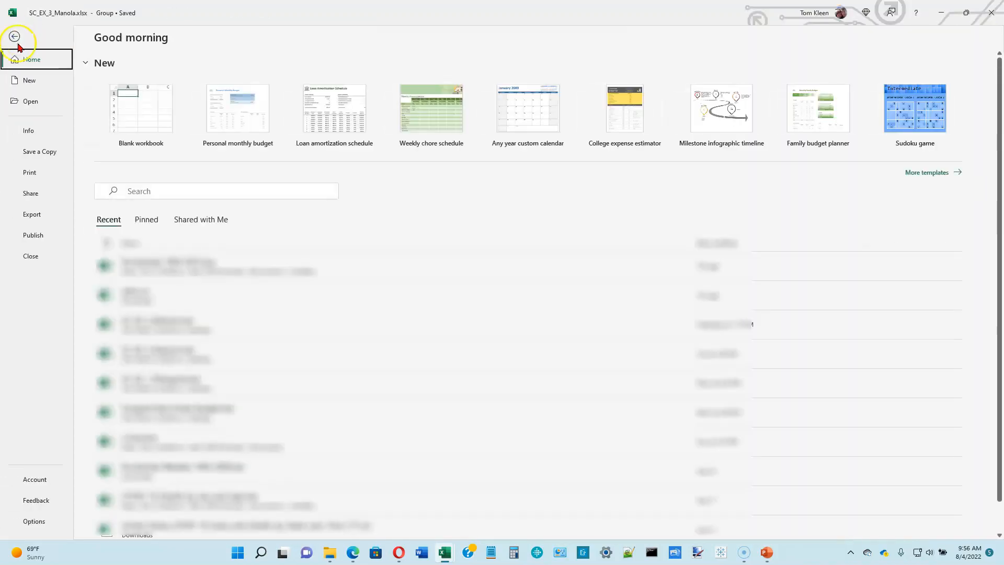
left_click(26, 173)
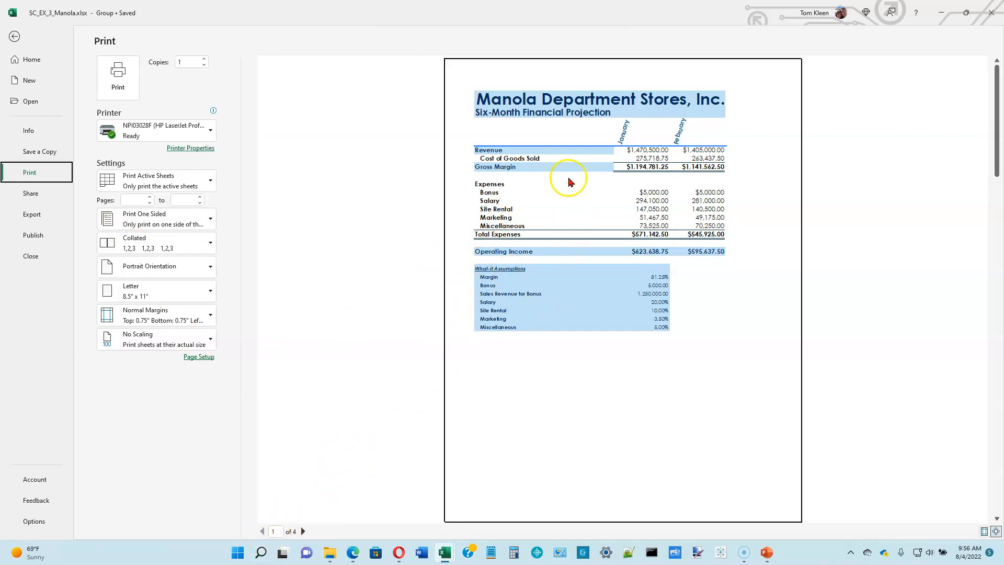
Page through the print preview to the last page and return to the first page
left_click(303, 531)
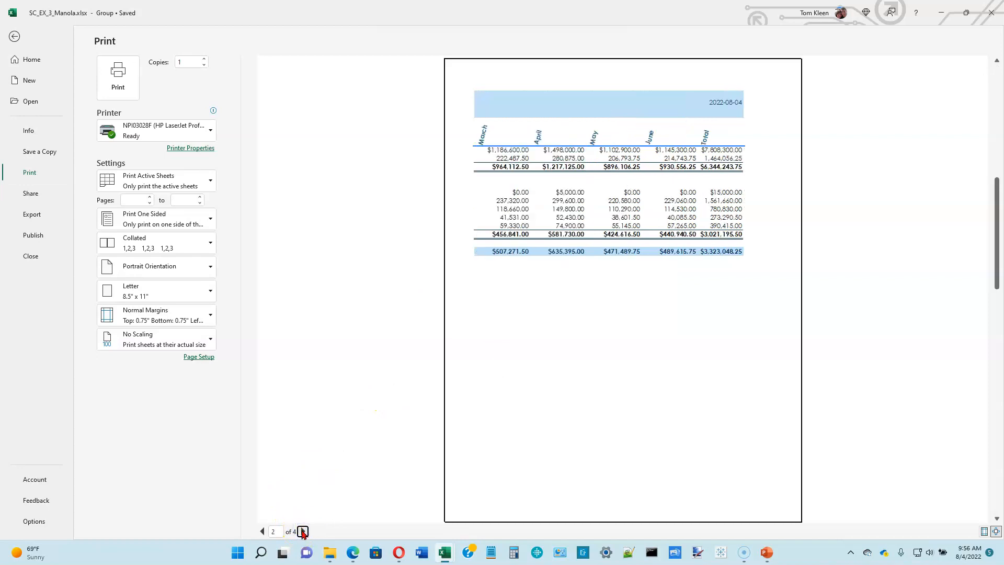
left_click(302, 531)
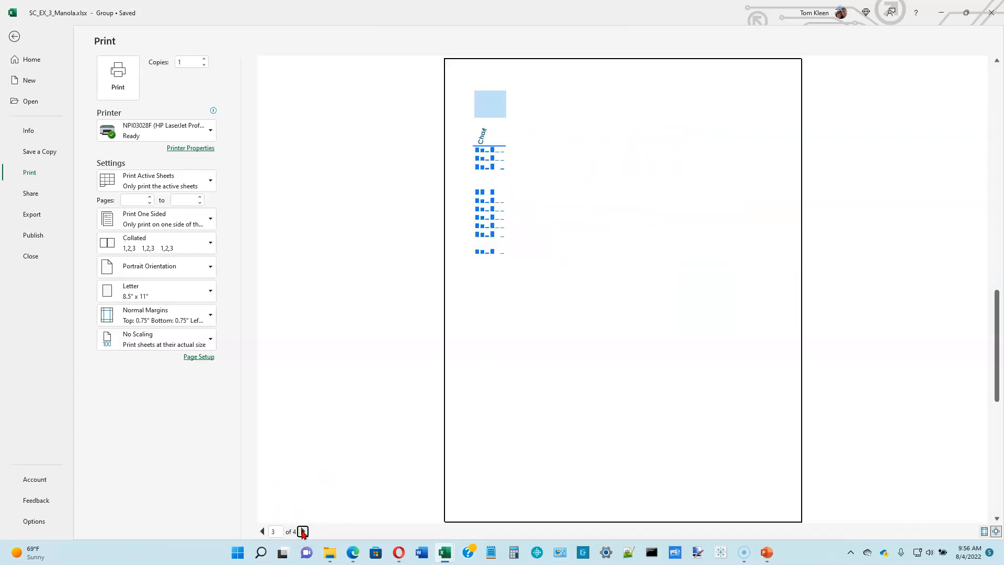
left_click(303, 531)
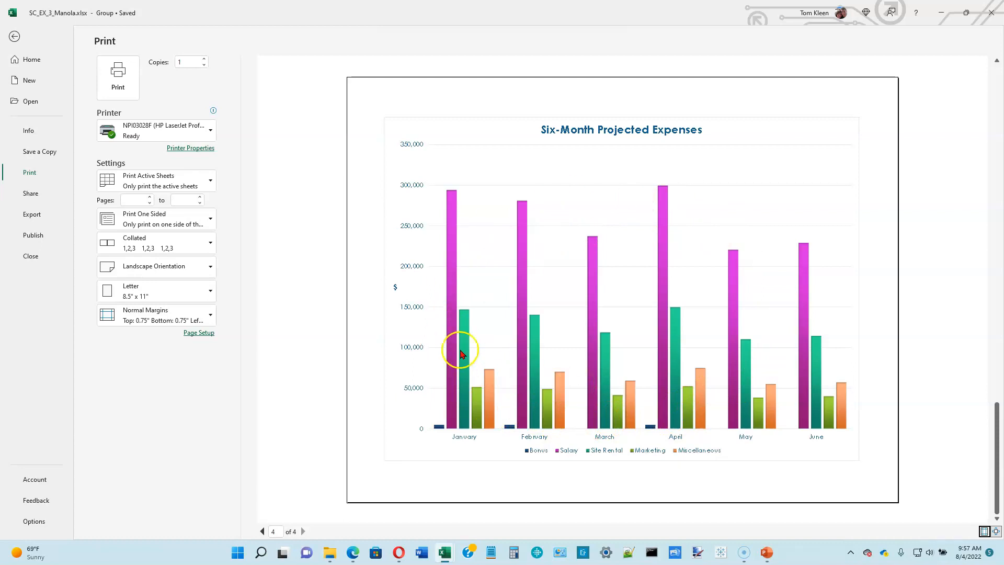
left_click(262, 531)
left_click(262, 531)
left_click(263, 531)
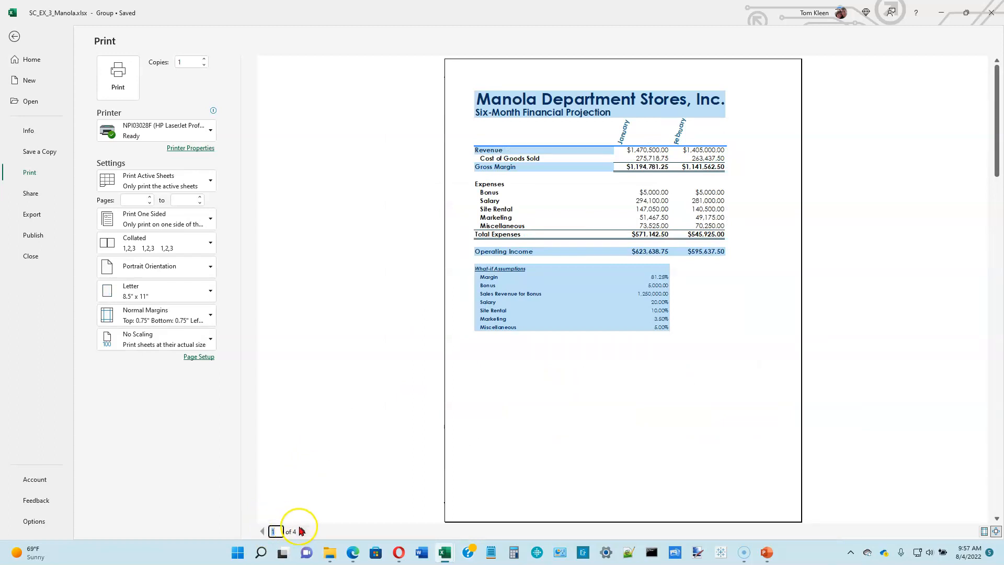
Set the print orientation of the grouped sheets to landscape
left_click(302, 531)
left_click(302, 531)
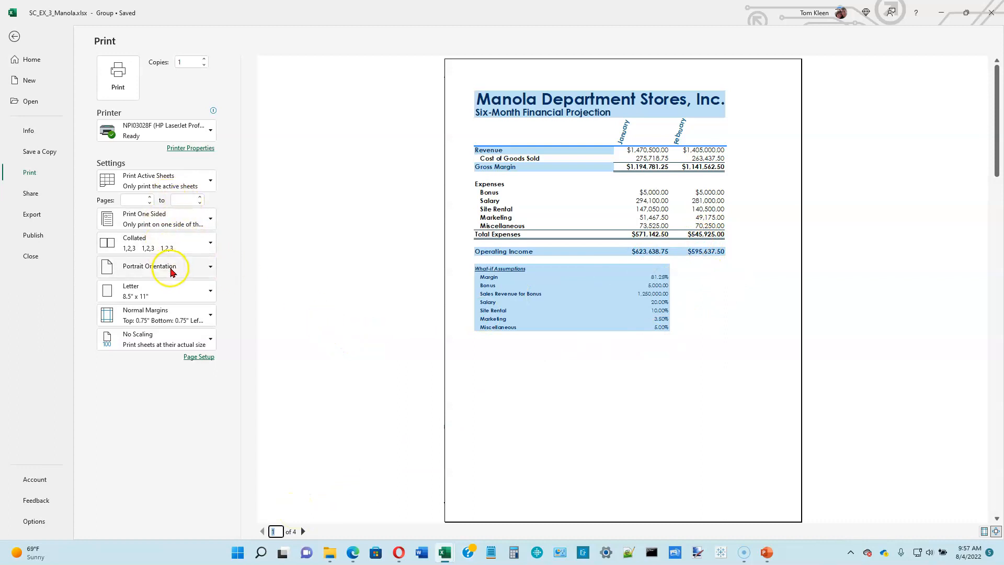
left_click(208, 267)
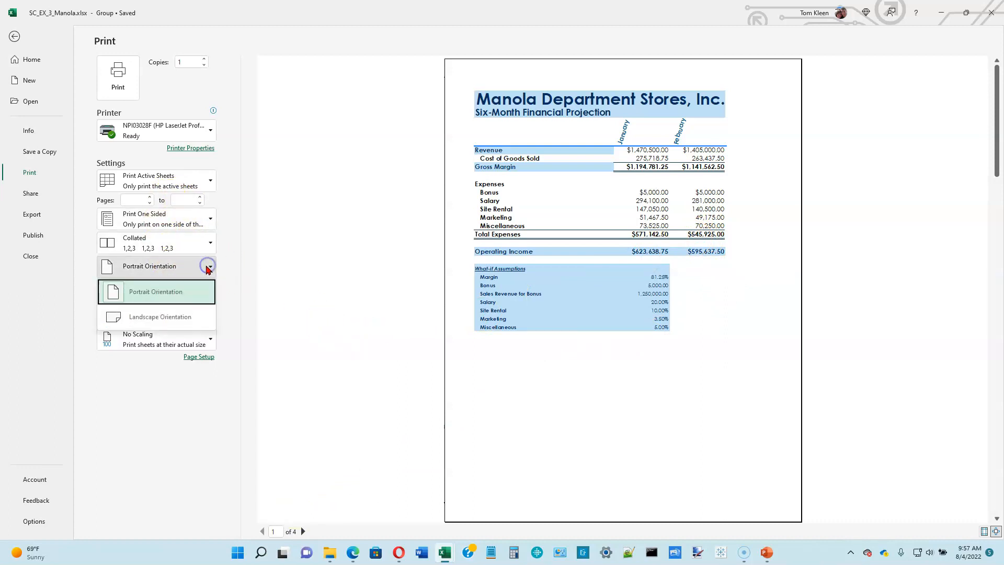
left_click(177, 317)
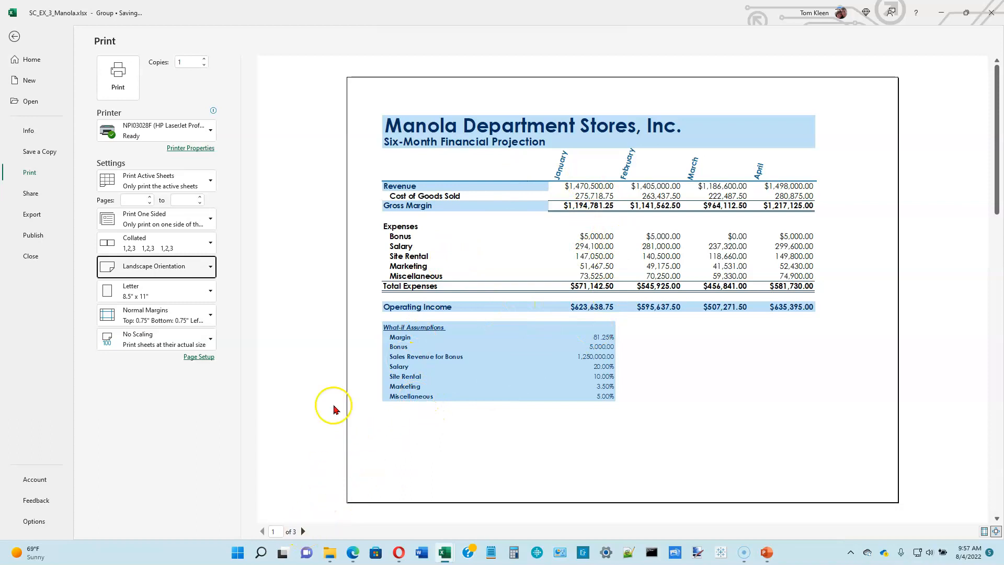
Page through the landscape print preview to the expense chart and return to the first page
left_click(303, 531)
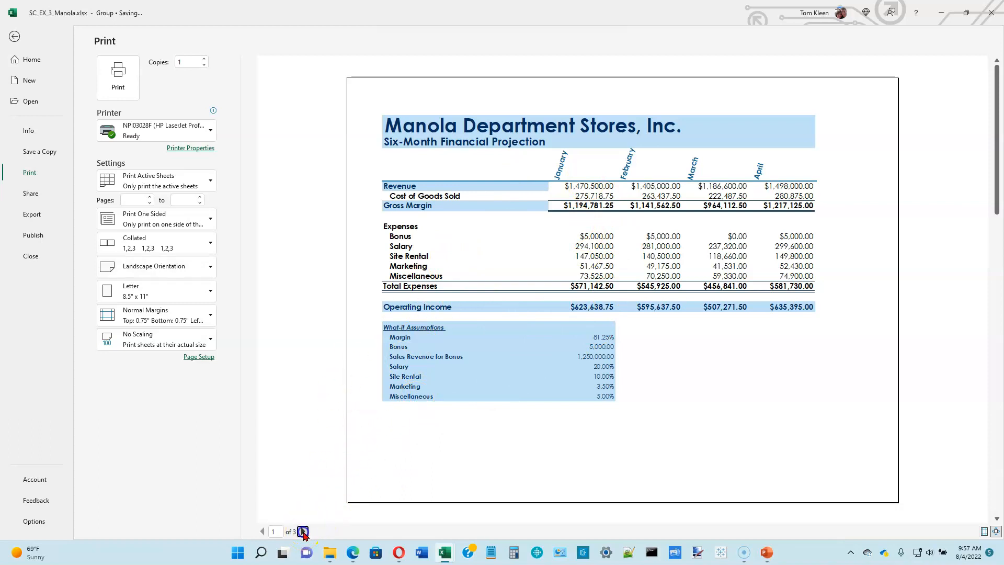
left_click(303, 531)
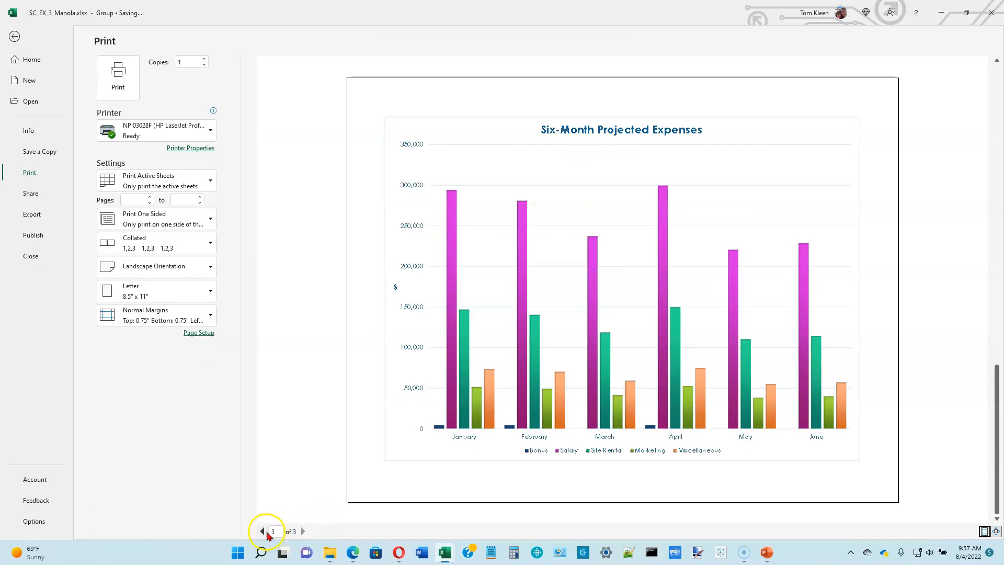
left_click(262, 531)
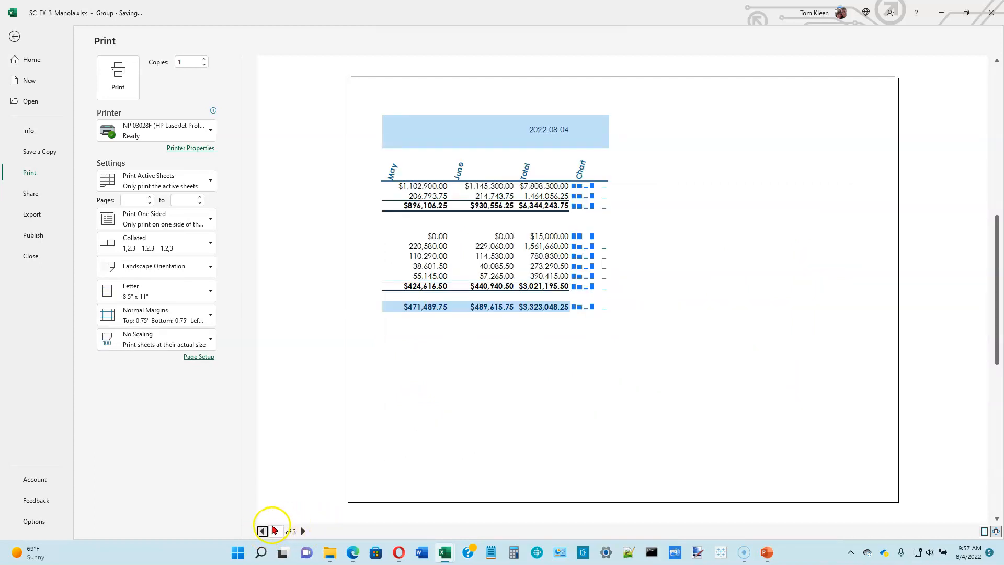
left_click(263, 531)
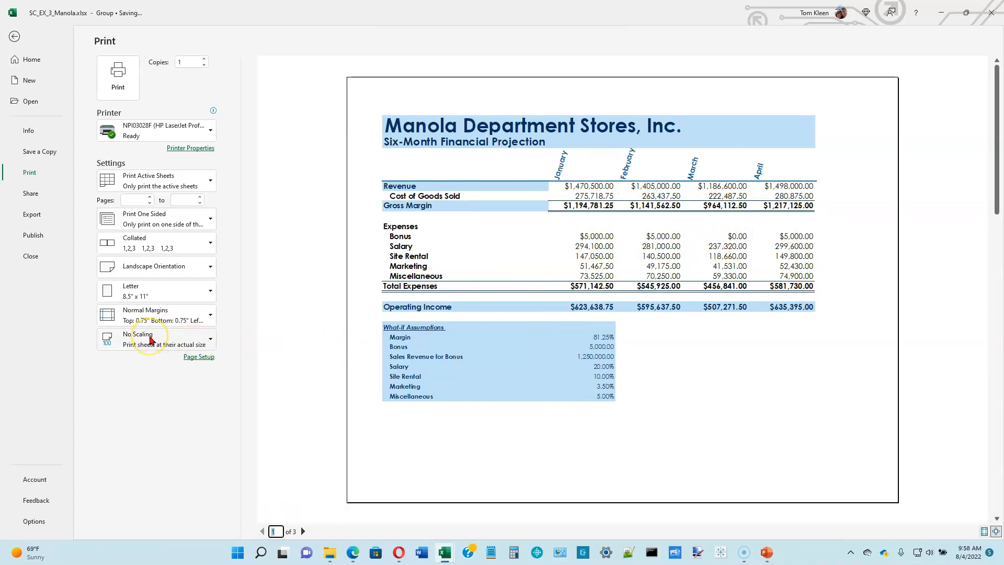
Scale the printout to Fit Sheet on One Page, leave the preview and ungroup the sheets, with Six-Month Financial Projection active
left_click(210, 342)
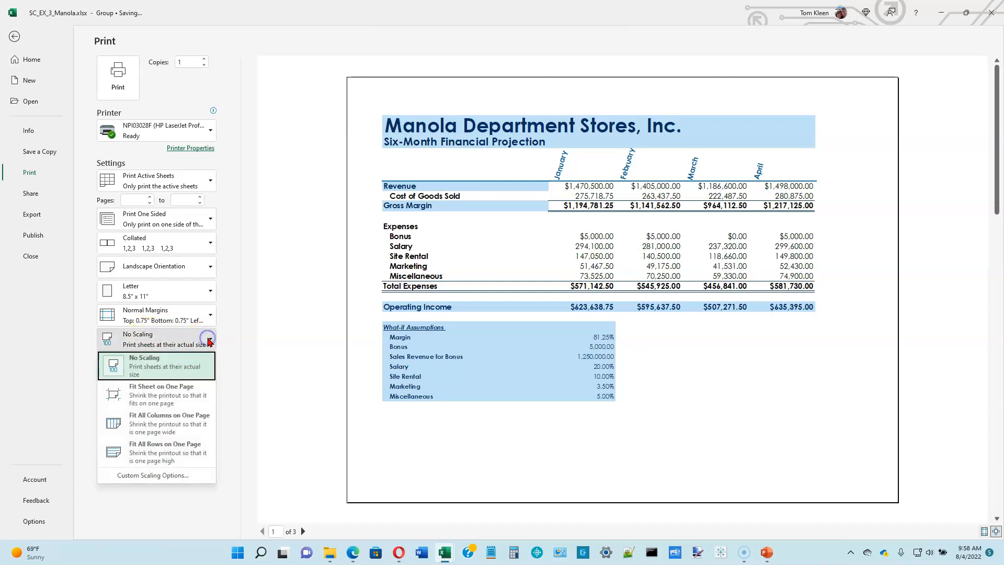
left_click(156, 401)
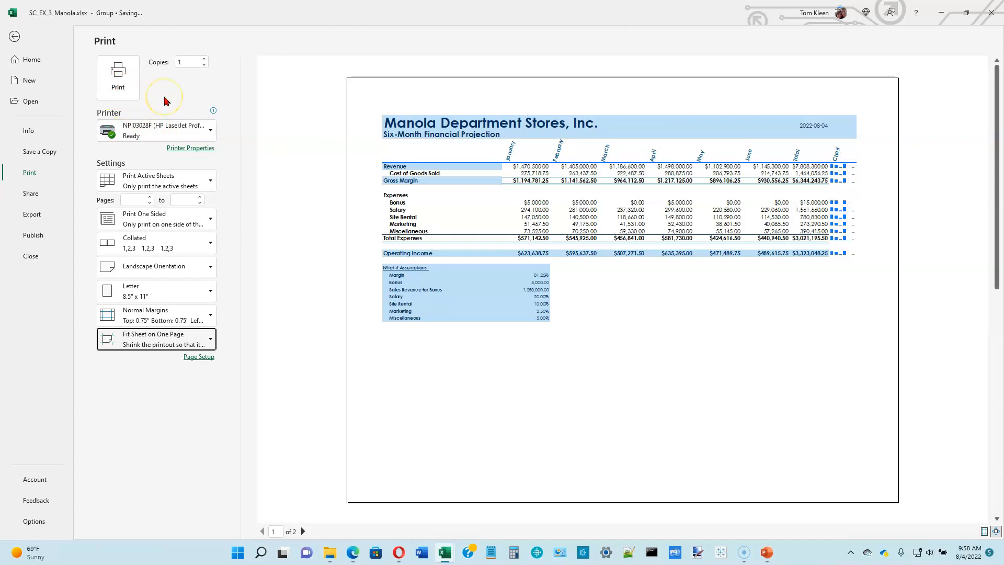
left_click(14, 36)
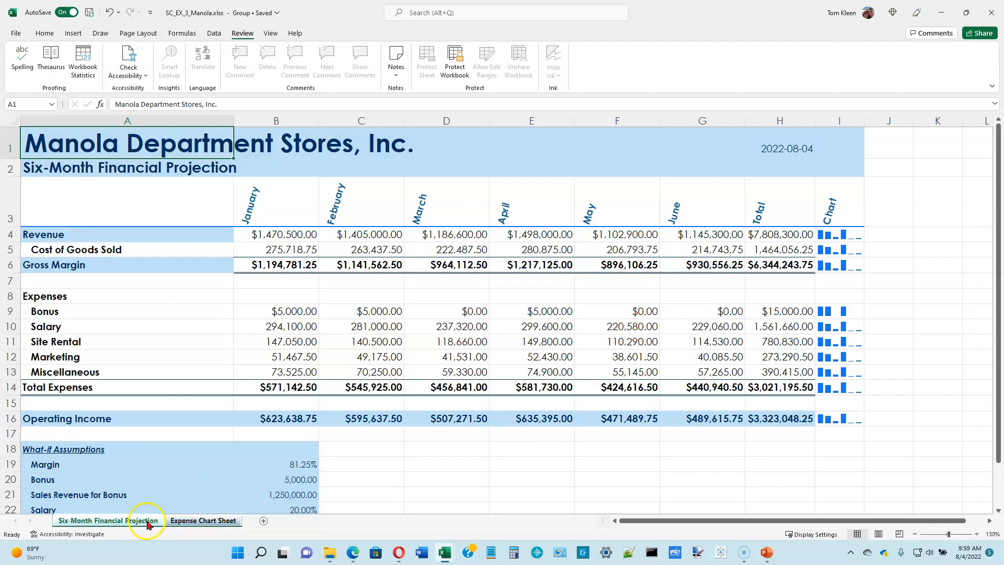
left_click(186, 521)
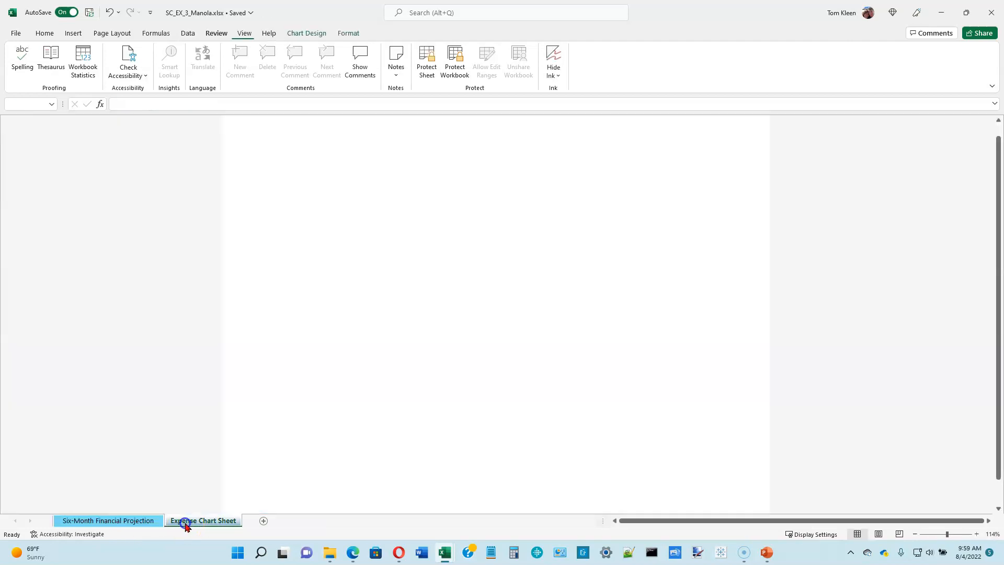
left_click(150, 520)
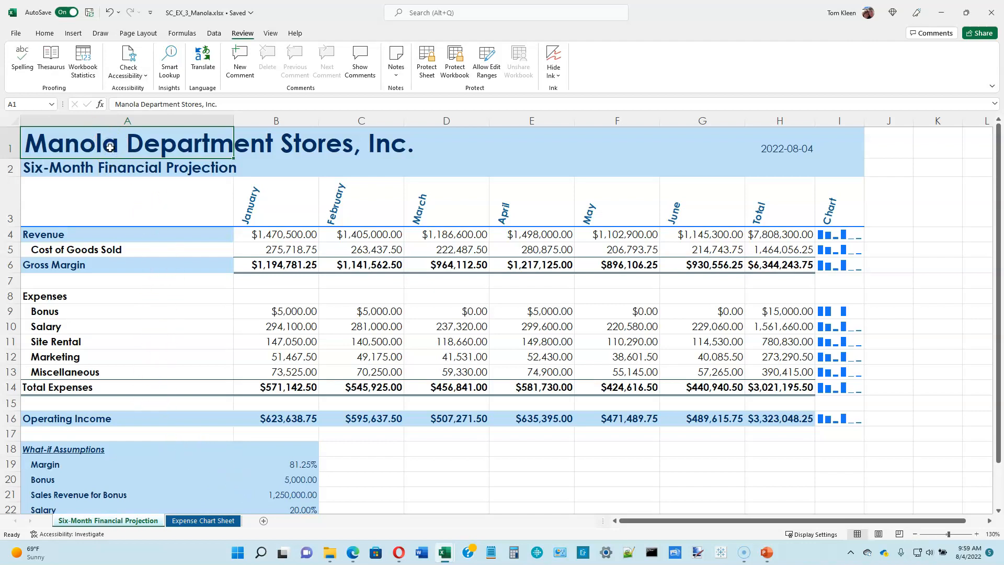
Set the Six-Month Financial Projection sheet's zoom to 75%
left_click(270, 33)
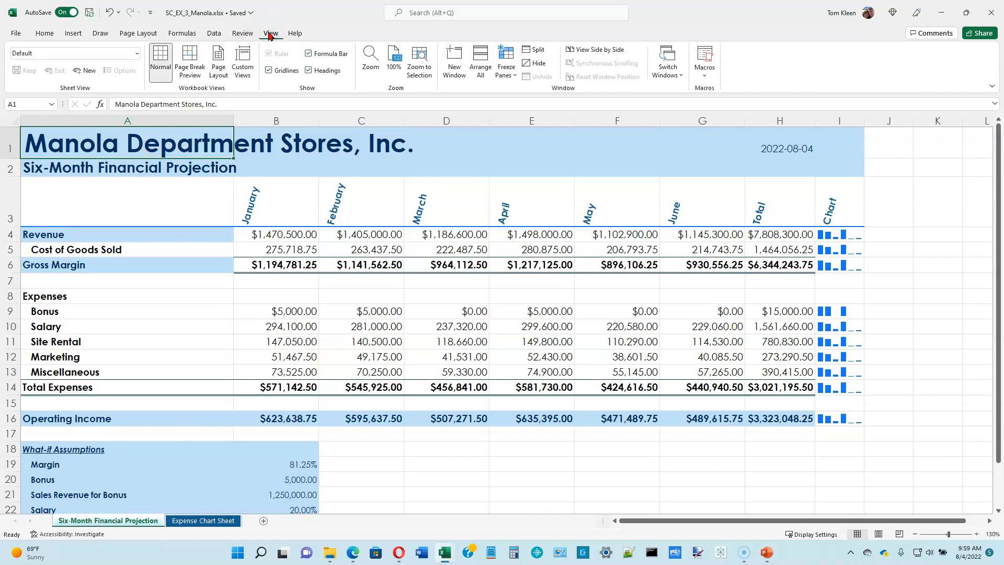
left_click(374, 62)
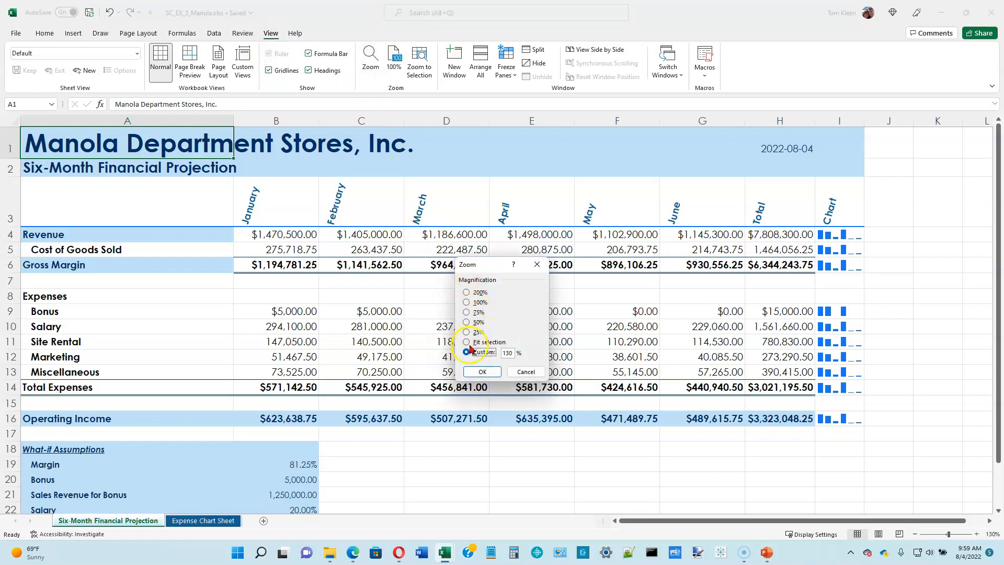
left_click(466, 312)
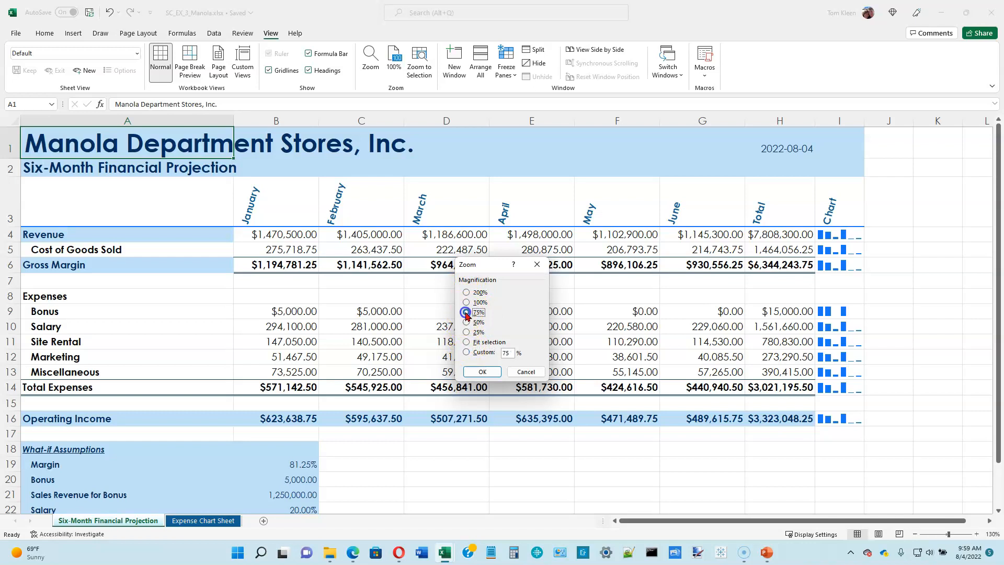
left_click(496, 373)
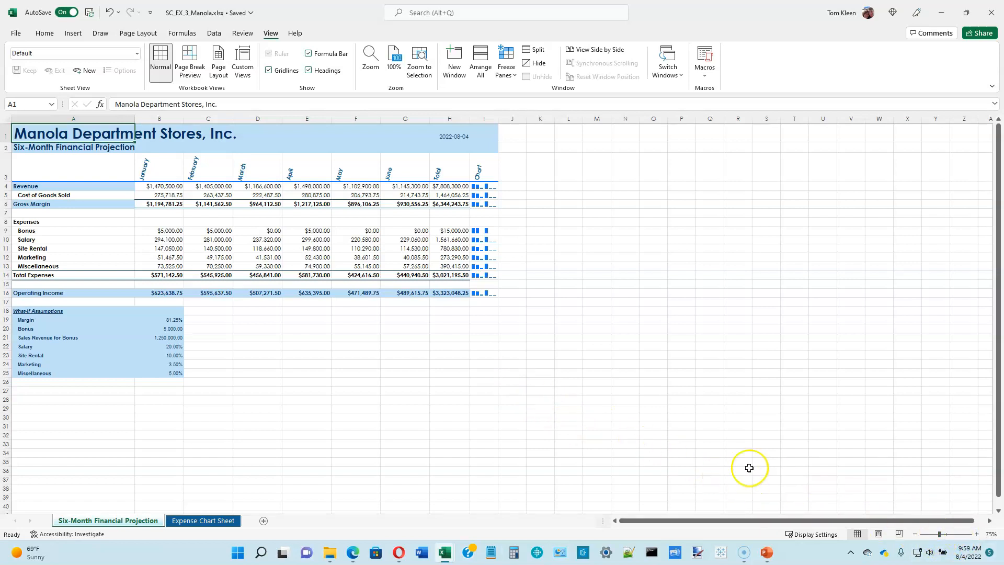
Zoom the worksheet in step by step to 120% and back out to 110%
left_click(976, 533)
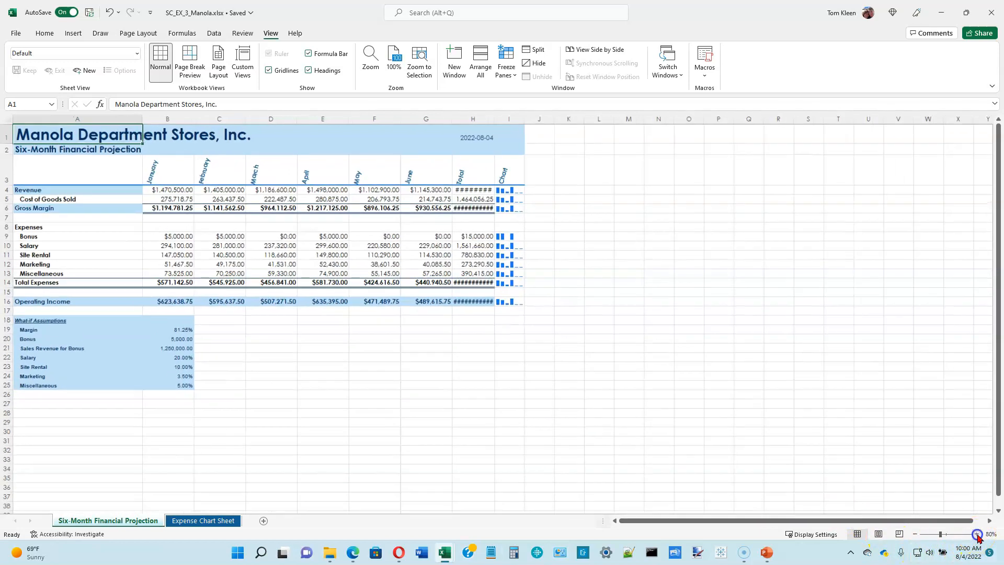
left_click(976, 534)
left_click(976, 533)
left_click(976, 534)
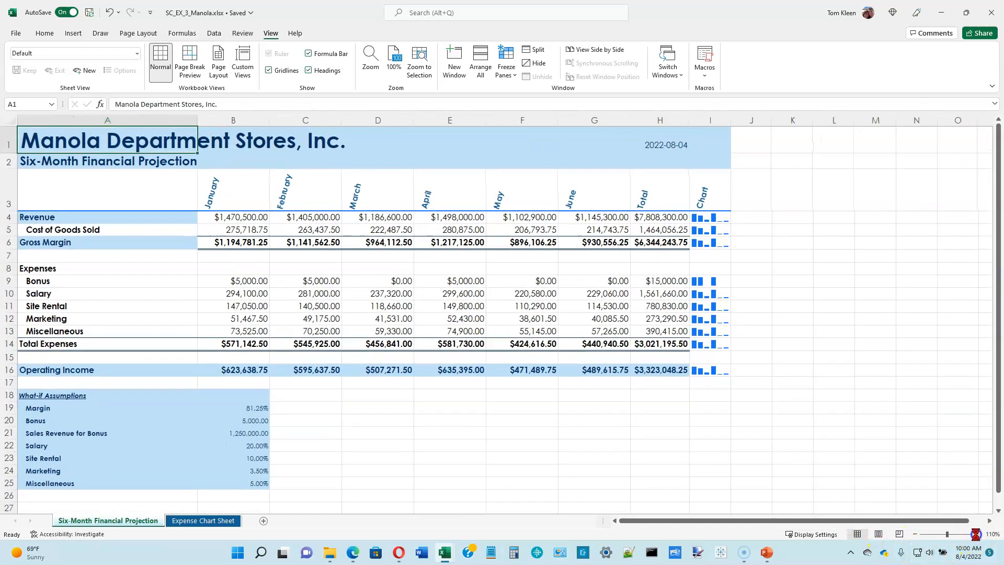
left_click(976, 533)
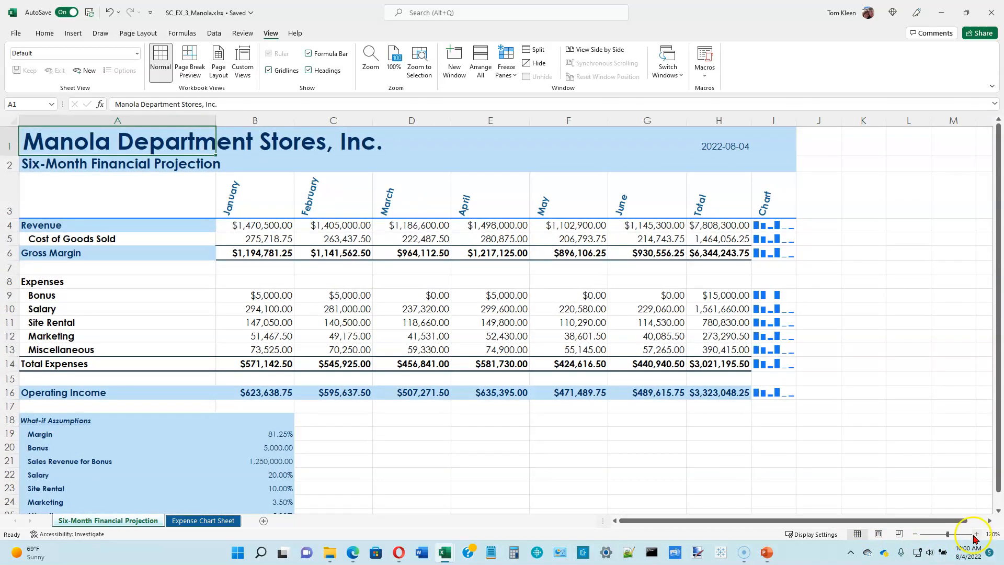
left_click(914, 534)
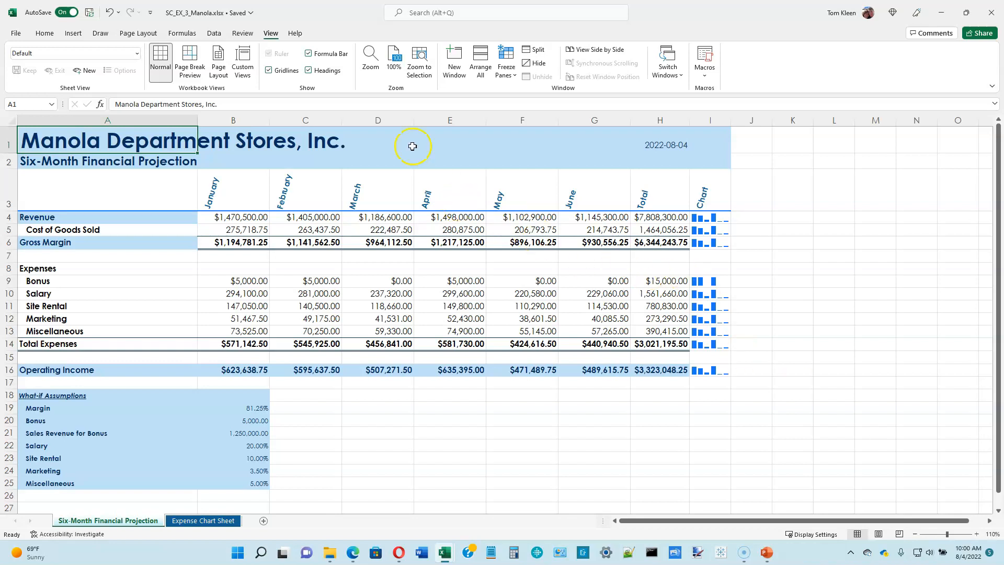
Set the worksheet's zoom magnification to 100%
left_click(369, 58)
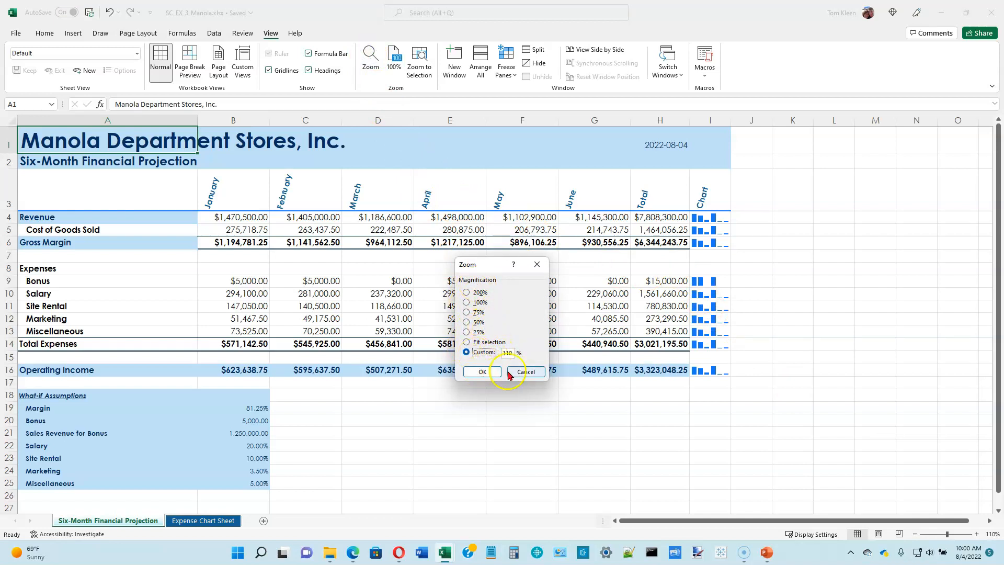
left_click(466, 303)
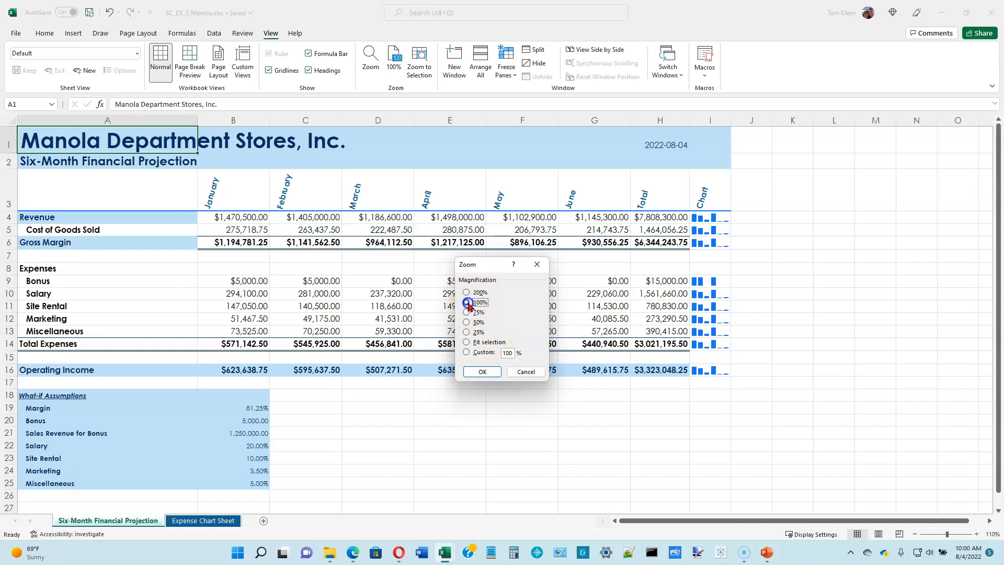
left_click(493, 372)
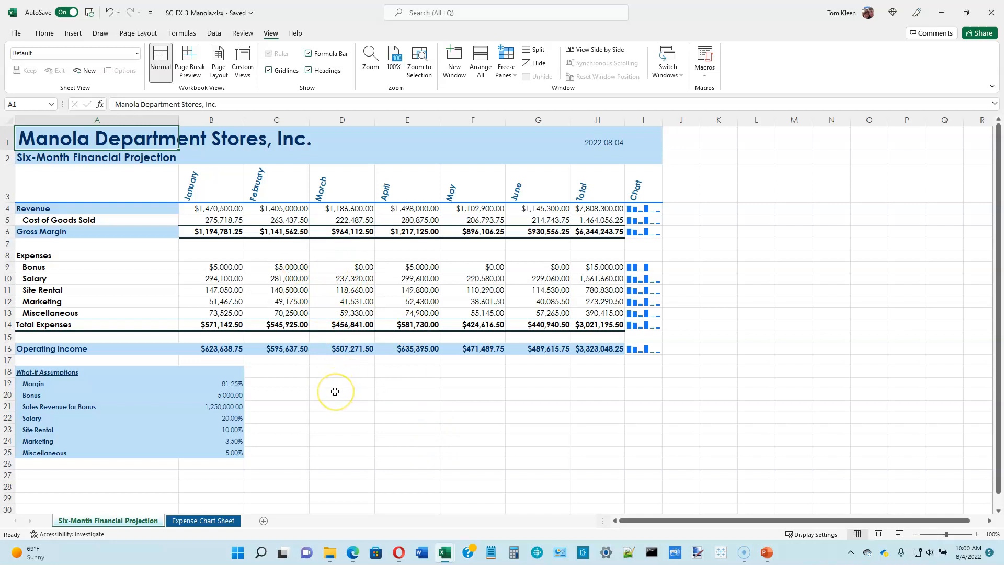
Zoom the worksheet in to 160% and back out to 115%
scroll(336, 391, "up", 6)
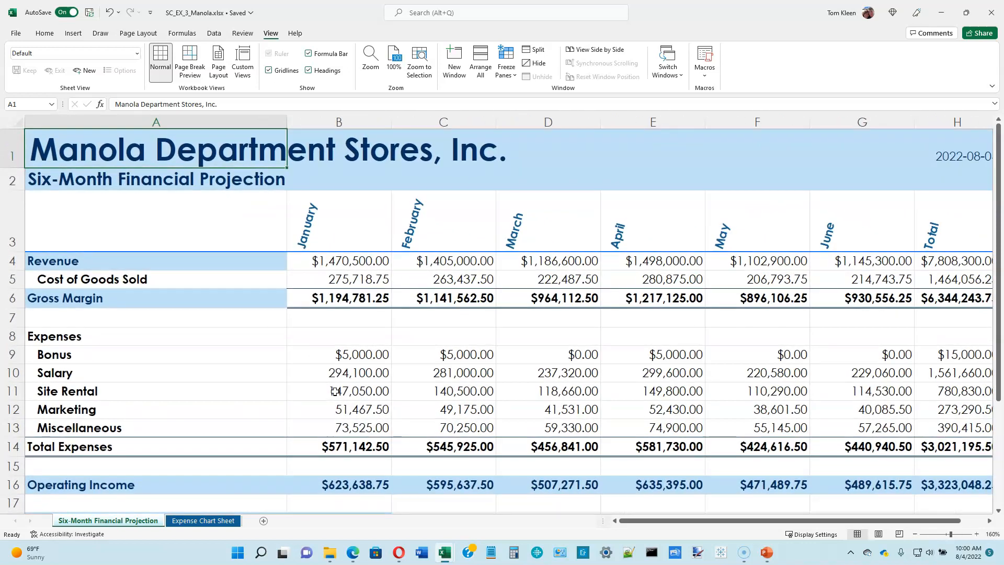
scroll(335, 391, "down", 3)
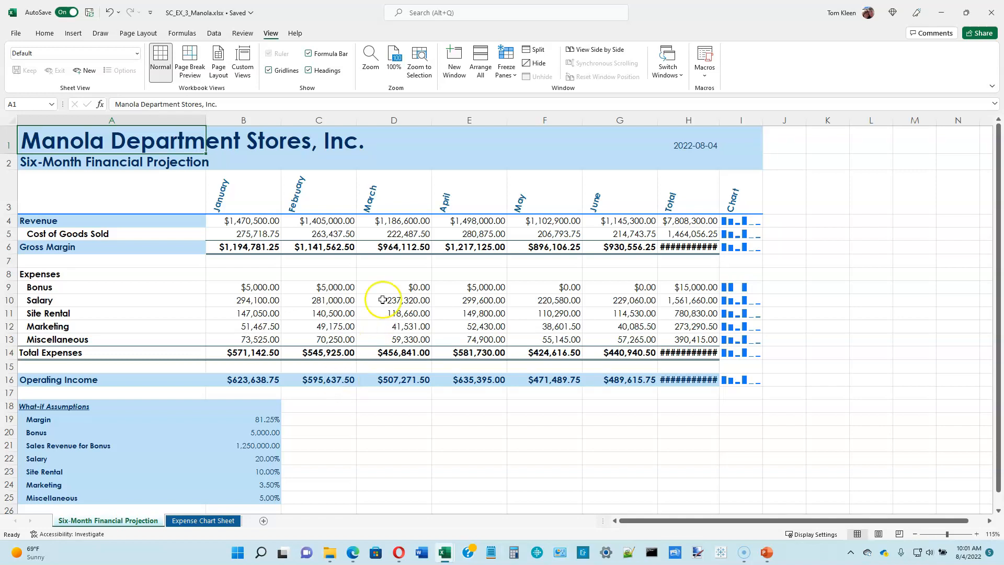
Split the worksheet window at cell E8 and adjust it to a single horizontal split just below row 8
left_click(466, 275)
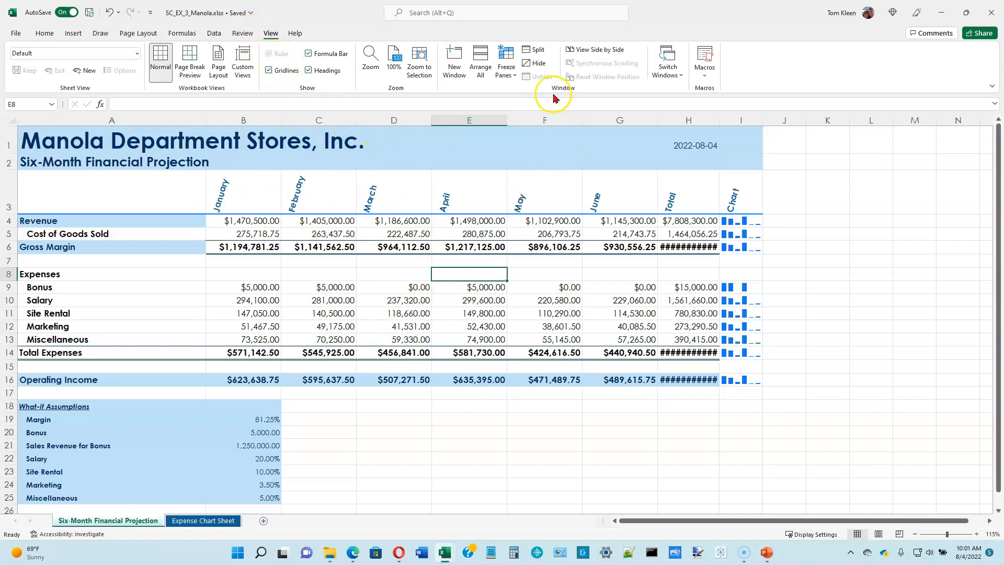
left_click(529, 51)
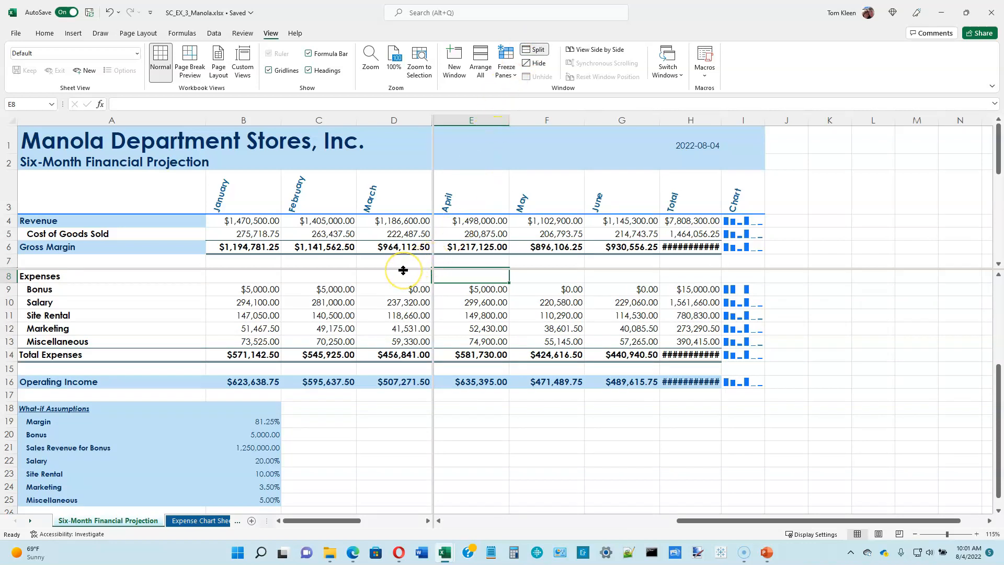
left_click_drag(402, 269, 382, 286)
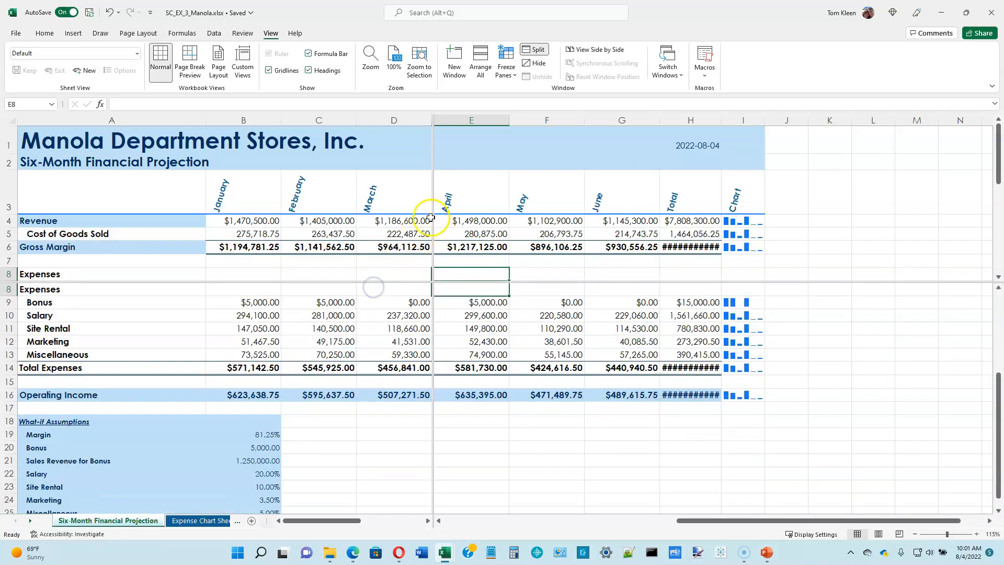
left_click_drag(433, 213, 580, 230)
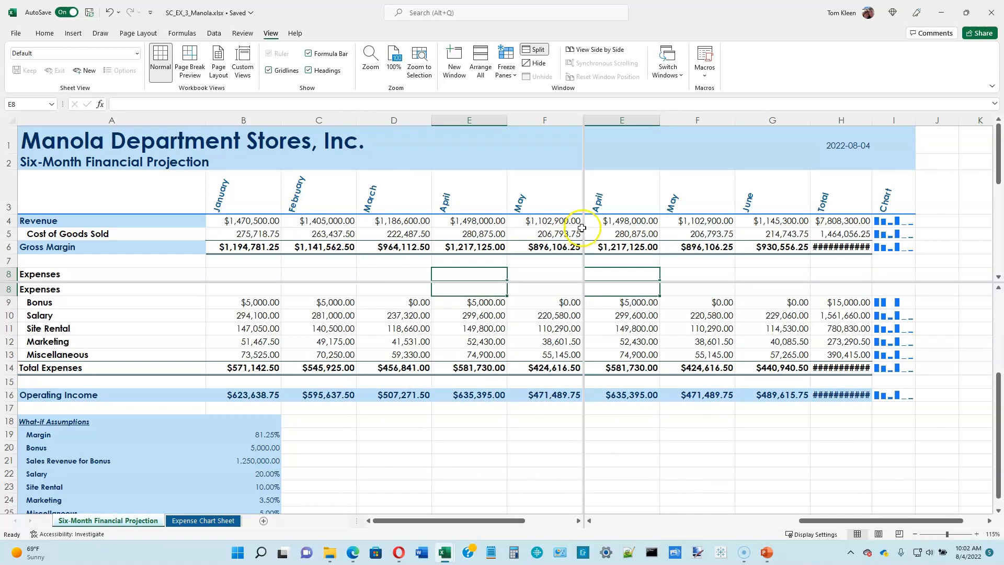
left_click_drag(584, 225, 999, 231)
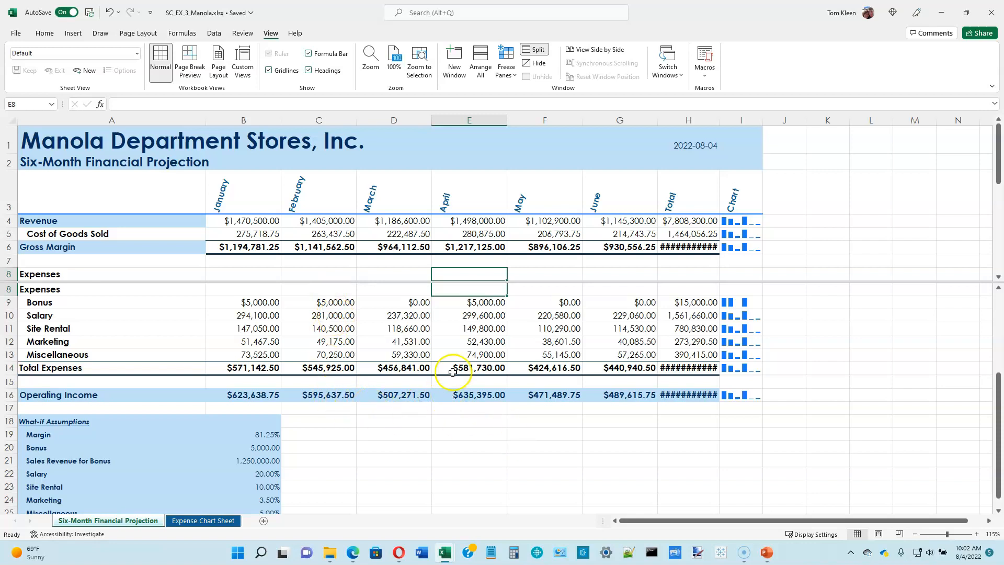
Scroll the upper and lower panes of the split window separately to examine different parts of the projection
left_click(398, 238)
scroll(399, 241, "down", 5)
scroll(399, 242, "up", 5)
scroll(399, 242, "down", 5)
scroll(399, 242, "up", 5)
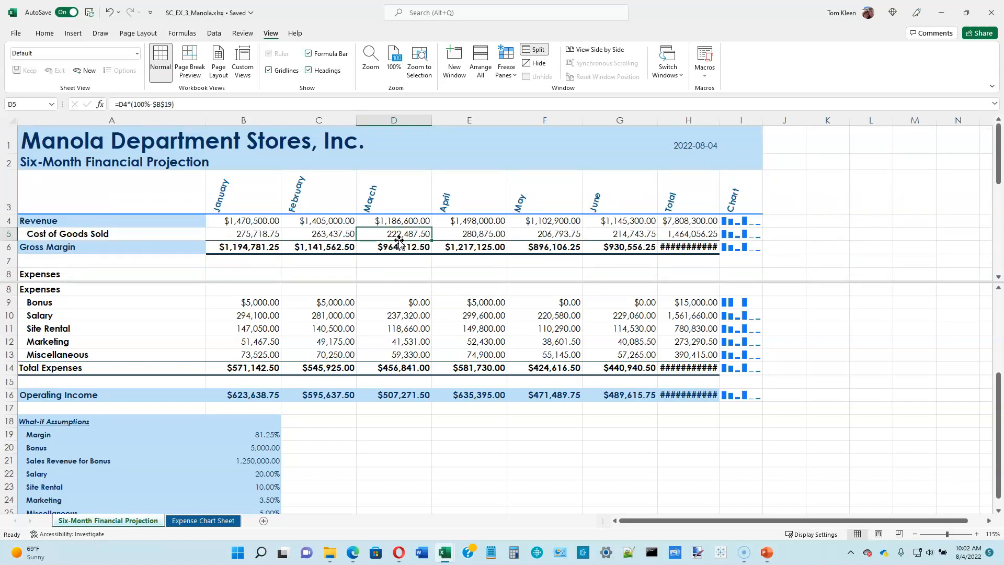
left_click(382, 411)
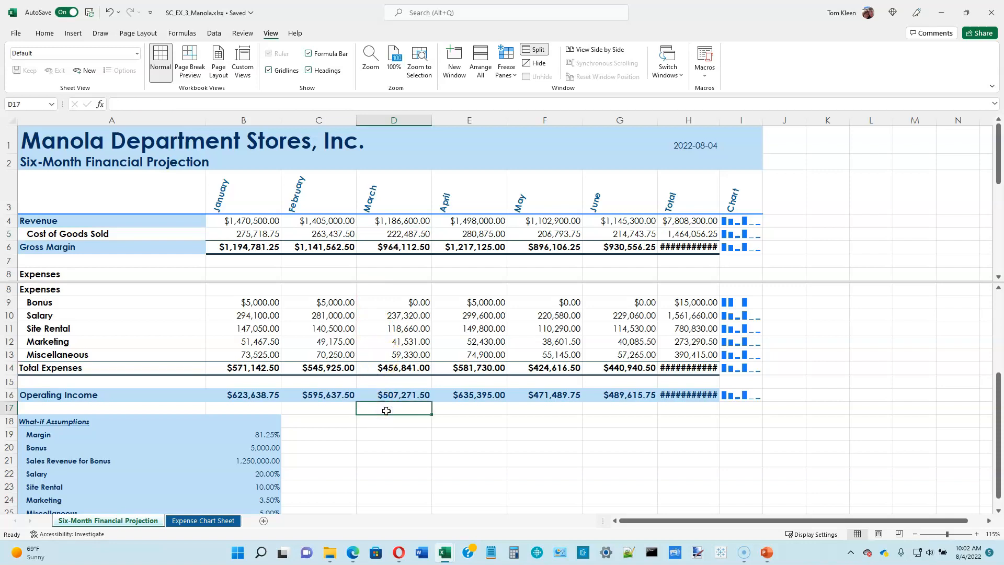
scroll(386, 411, "down", 5)
scroll(385, 411, "up", 8)
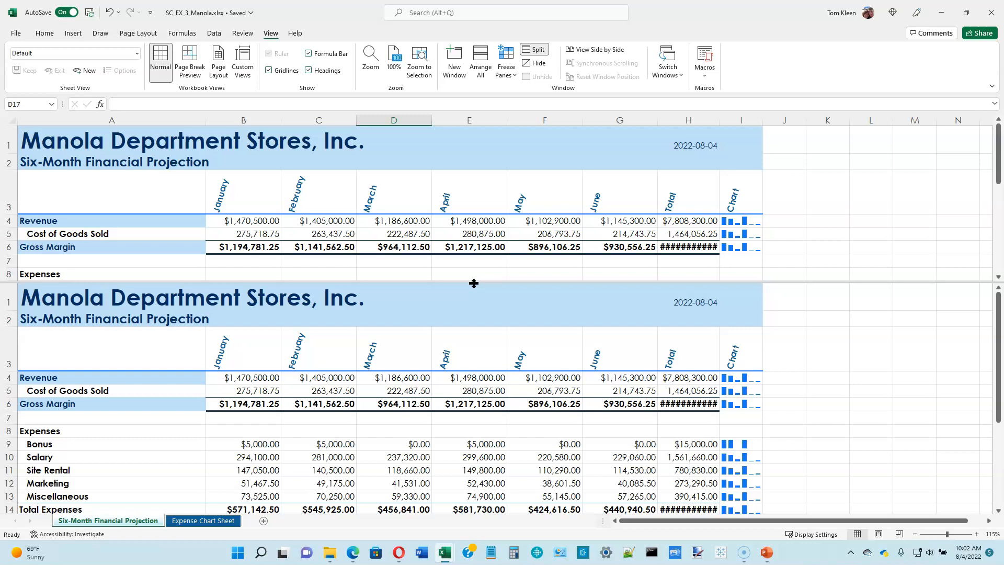
Remove the split from the worksheet window
left_click(536, 51)
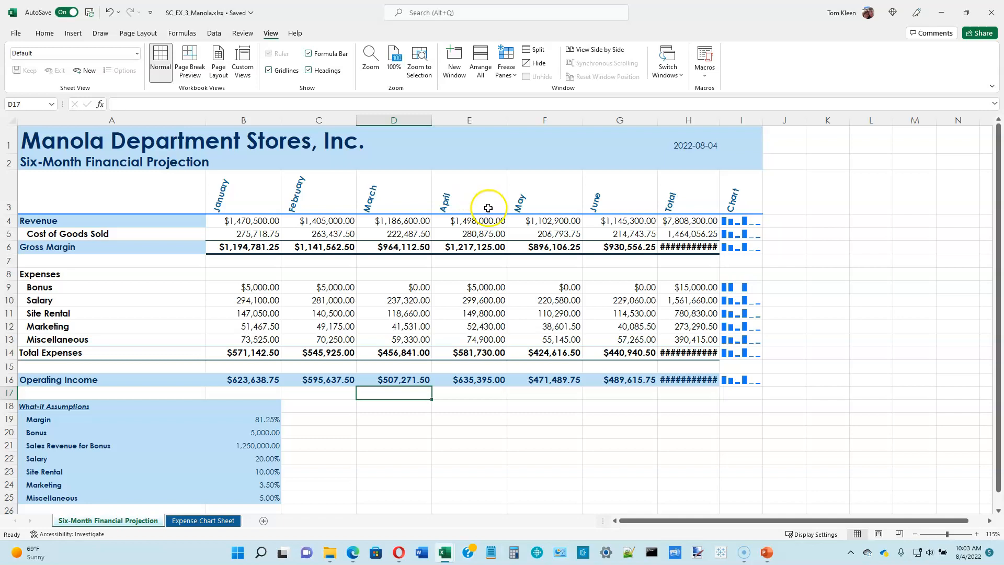
mouse_move(691, 249)
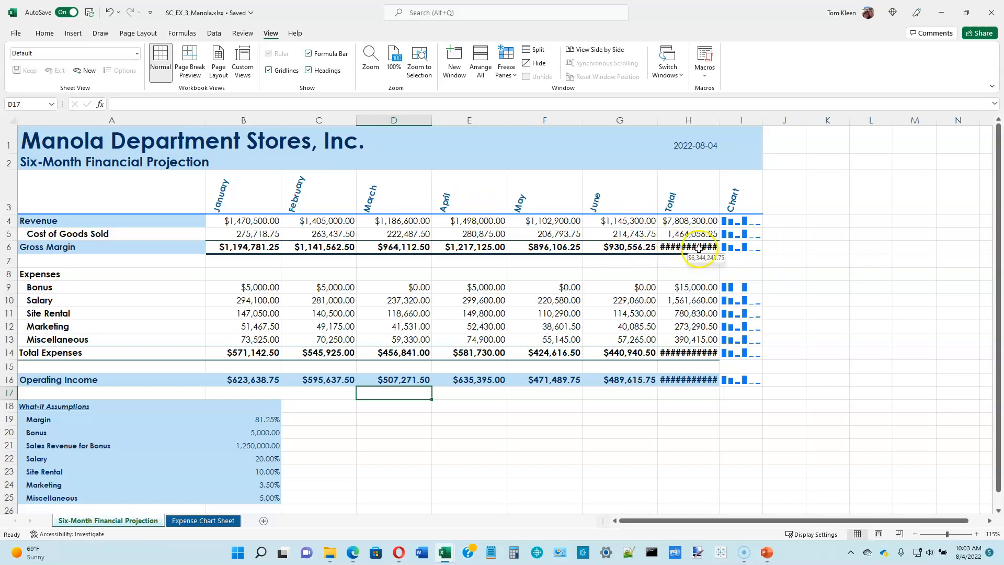
Set the worksheet zoom to 100% and slightly widen the Total column
scroll(682, 320, "up", 1)
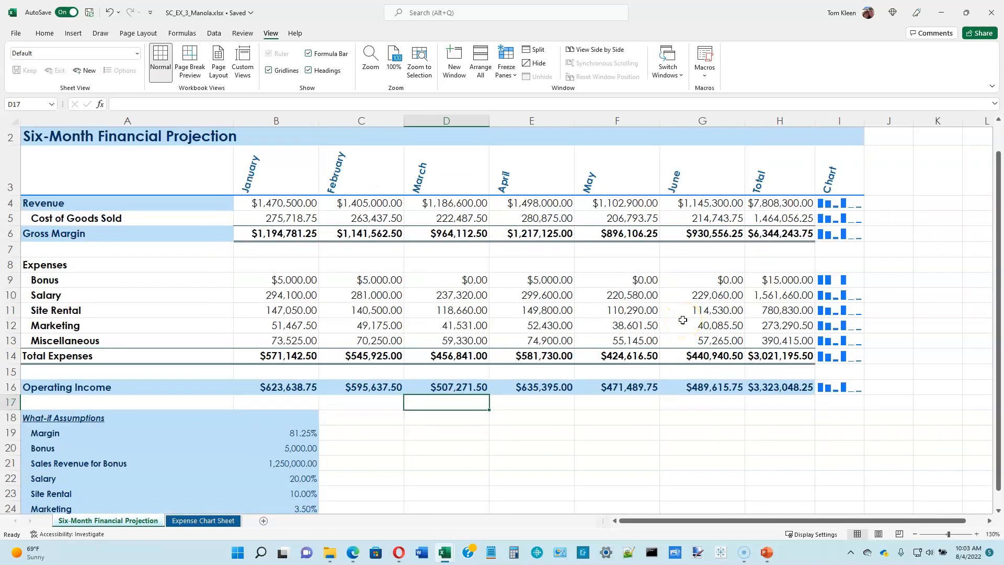
scroll(683, 320, "down", 1)
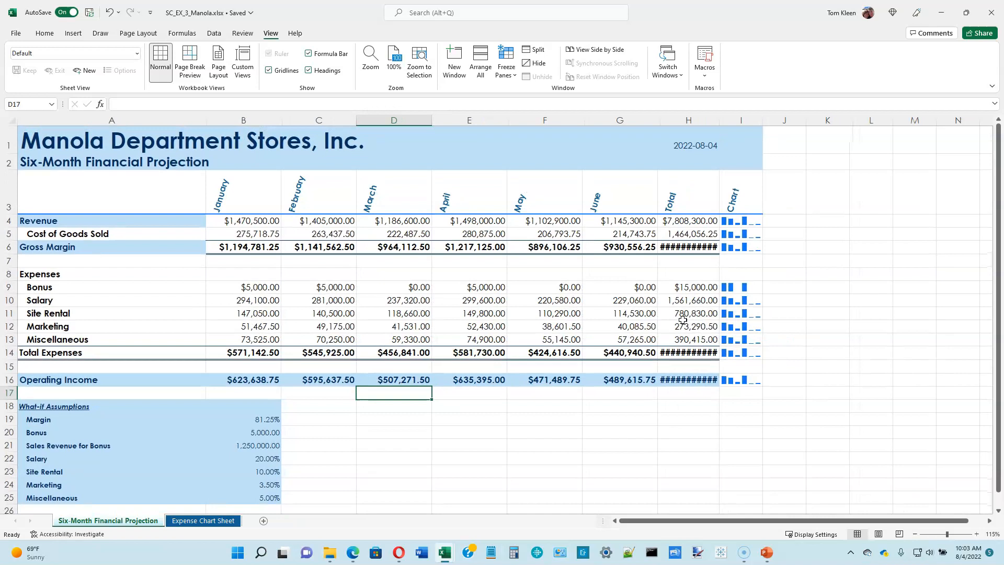
scroll(682, 320, "down", 1)
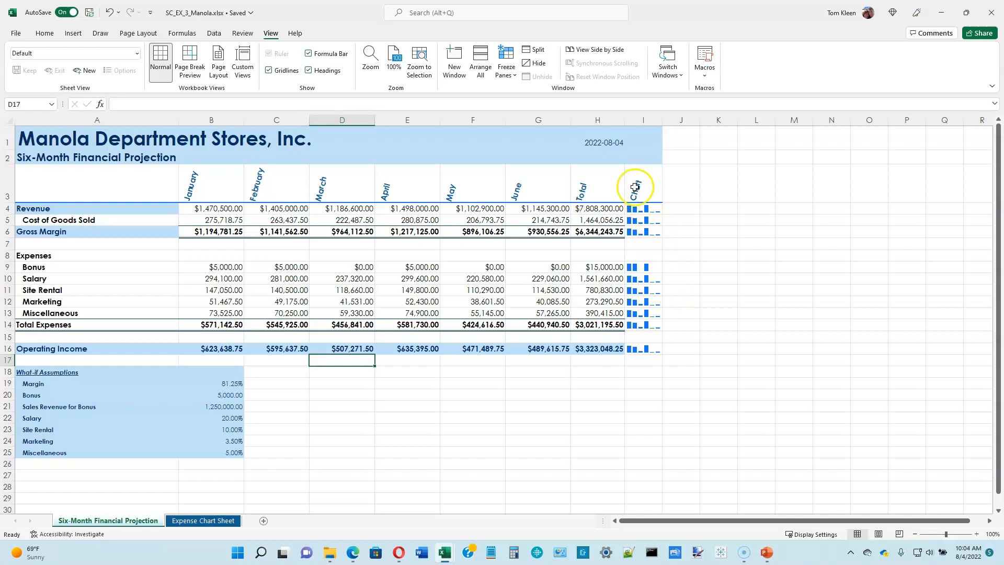
left_click_drag(625, 118, 628, 118)
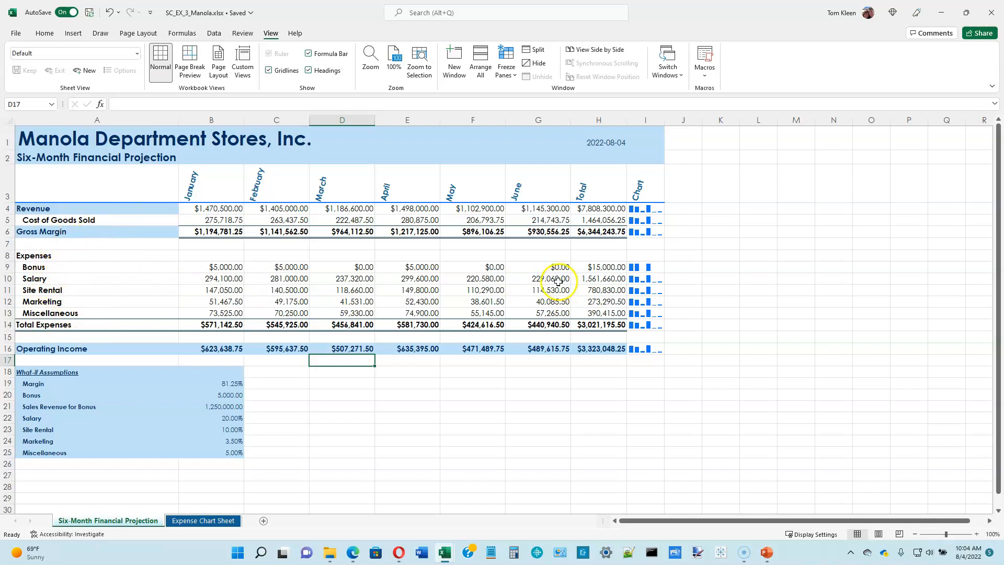
Freeze the panes at cell B4 to lock the title and month rows and the label column
left_click(192, 208)
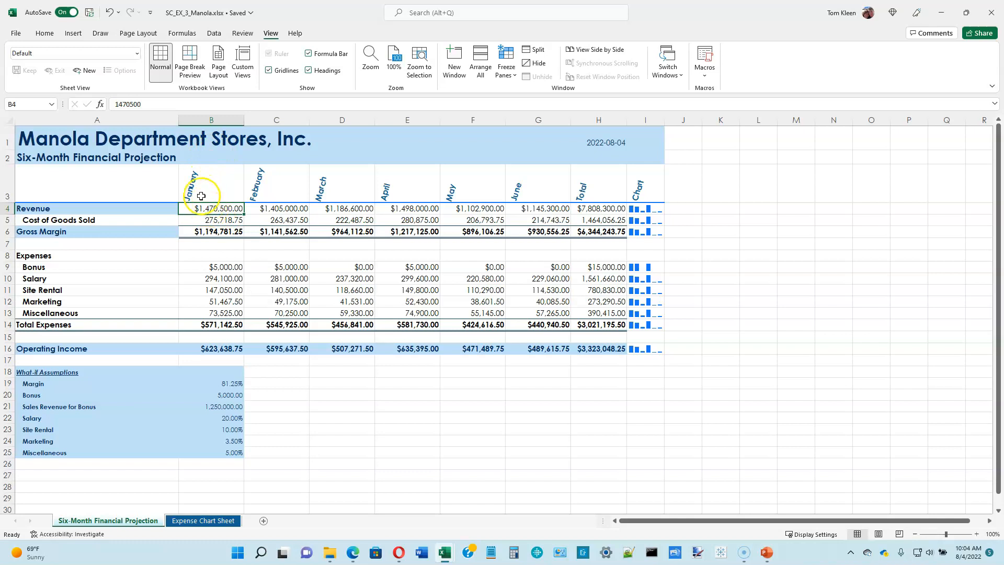
left_click(216, 208)
left_click(514, 77)
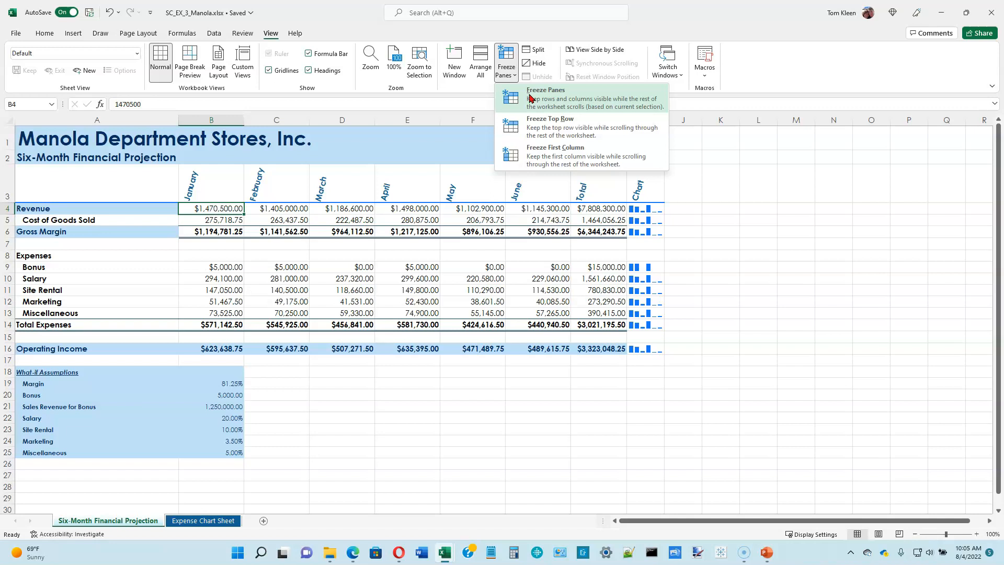
left_click(538, 119)
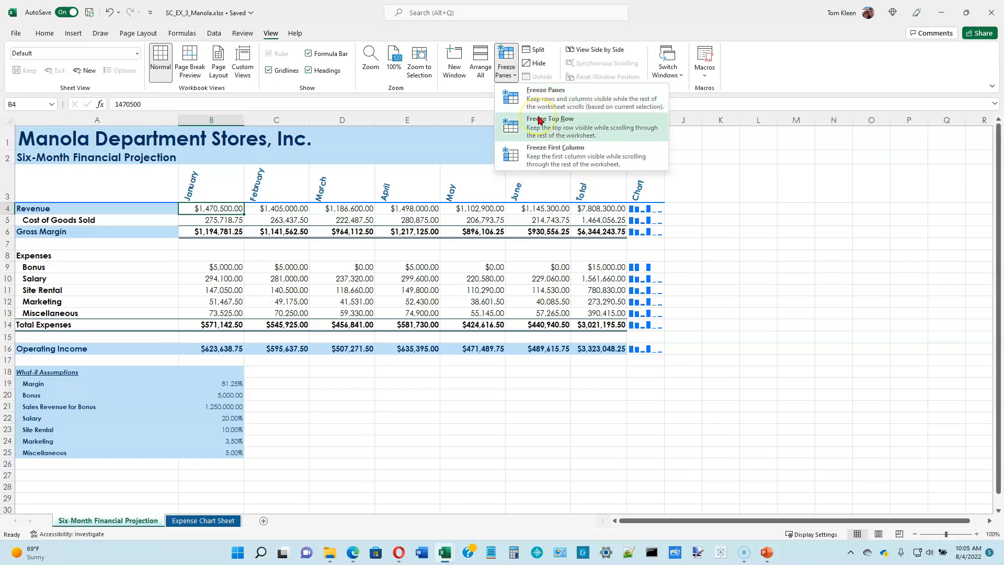
left_click(547, 153)
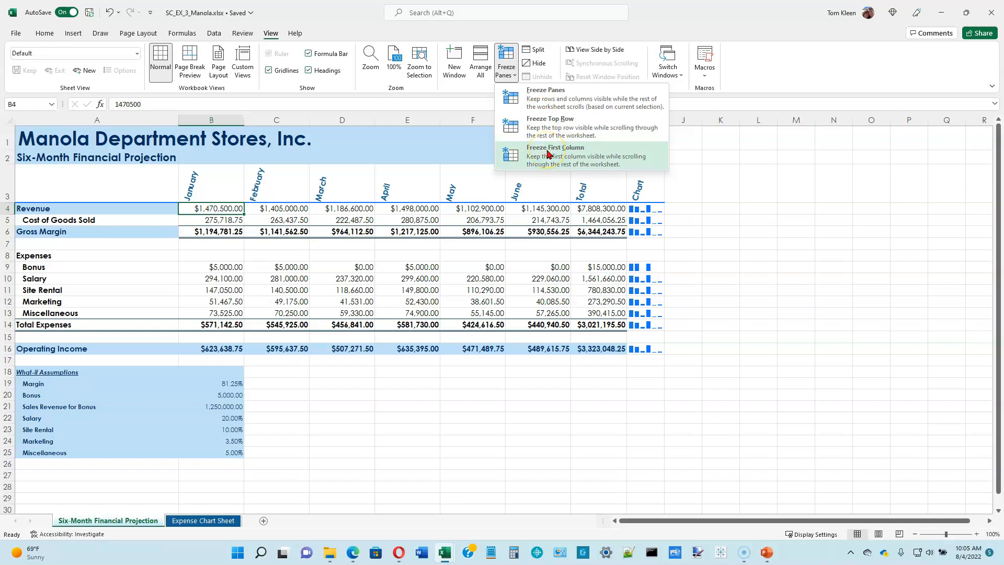
left_click(217, 209)
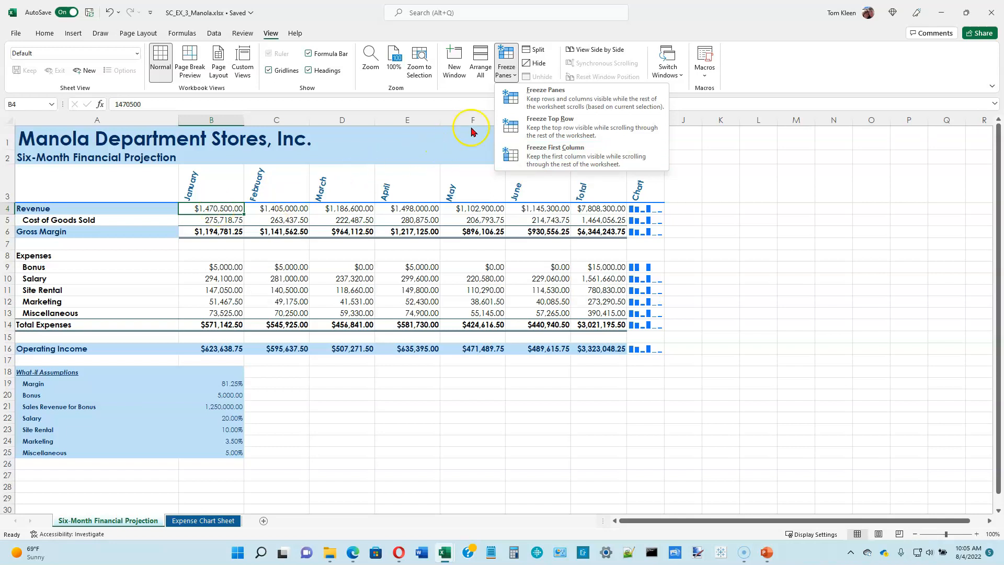
left_click(539, 98)
left_click(438, 277)
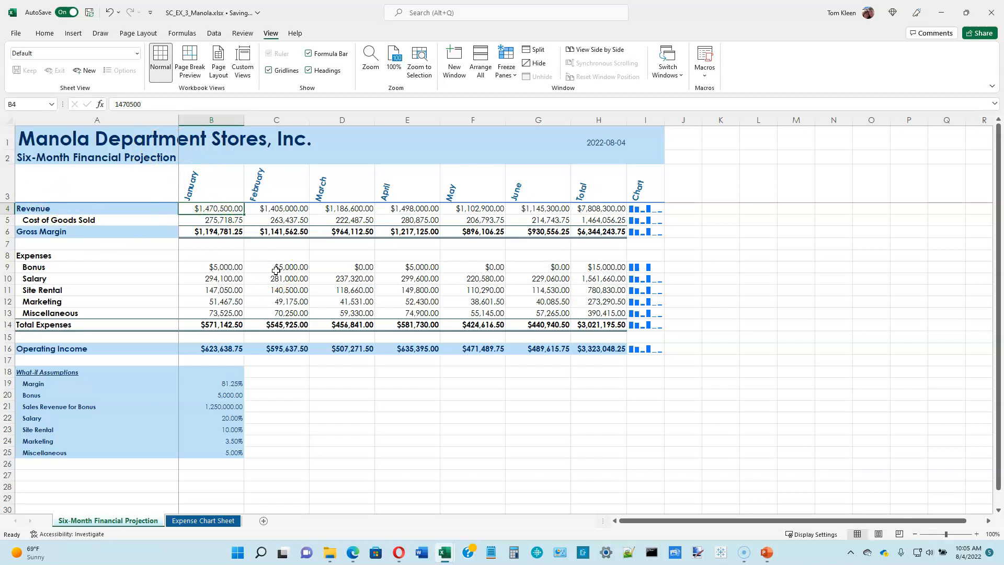
Scroll the worksheet down and back up to examine how the frozen heading rows behave
scroll(276, 270, "down", 10)
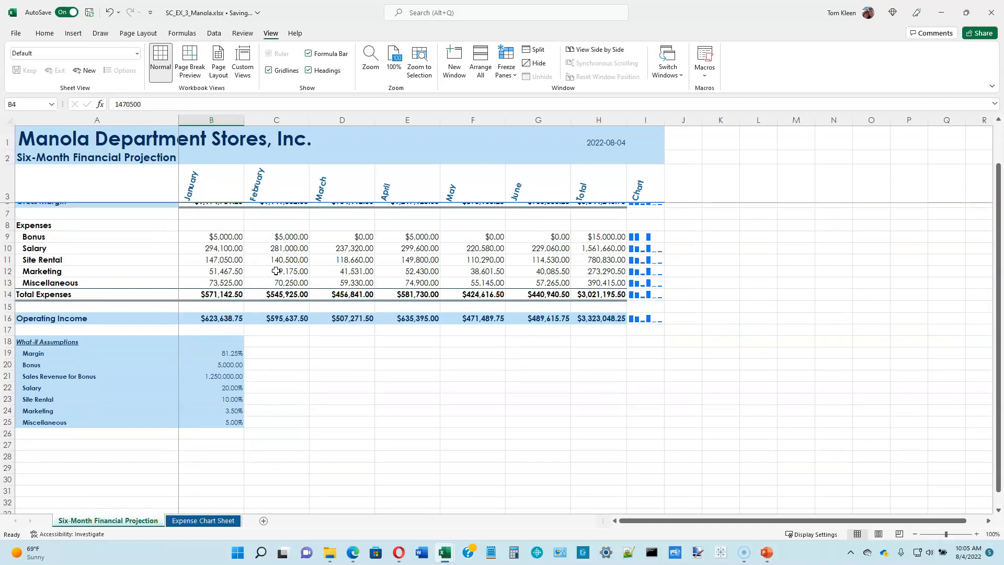
scroll(277, 276, "up", 8)
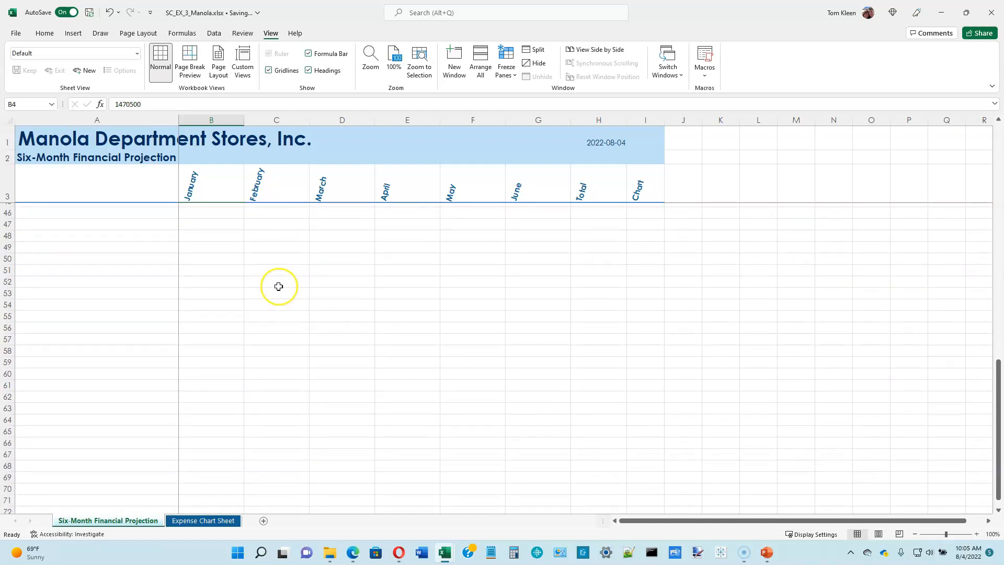
scroll(278, 286, "up", 2)
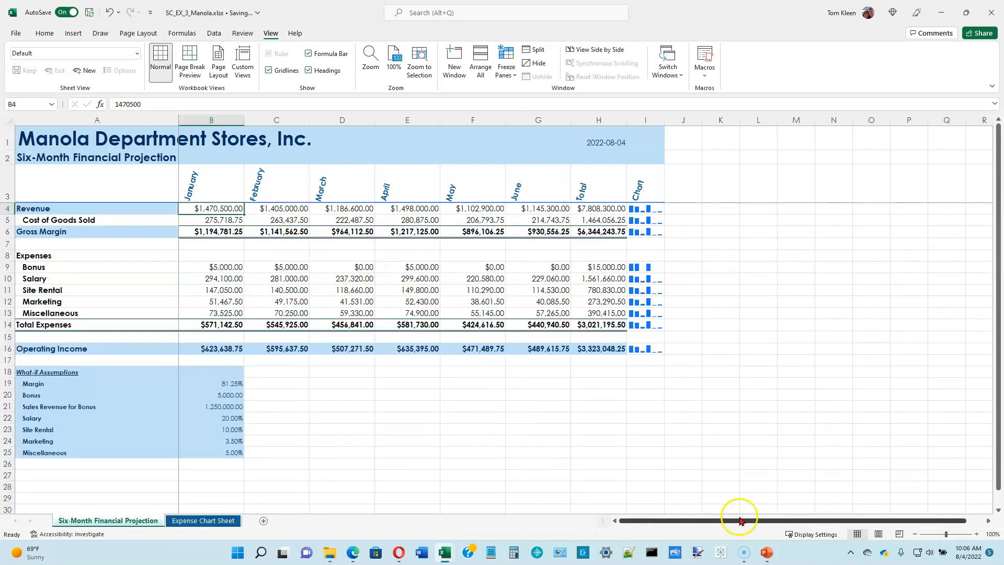
Move across the worksheet past column Z and return to column A to examine the frozen label column
left_click_drag(741, 521, 824, 521)
left_click(648, 313)
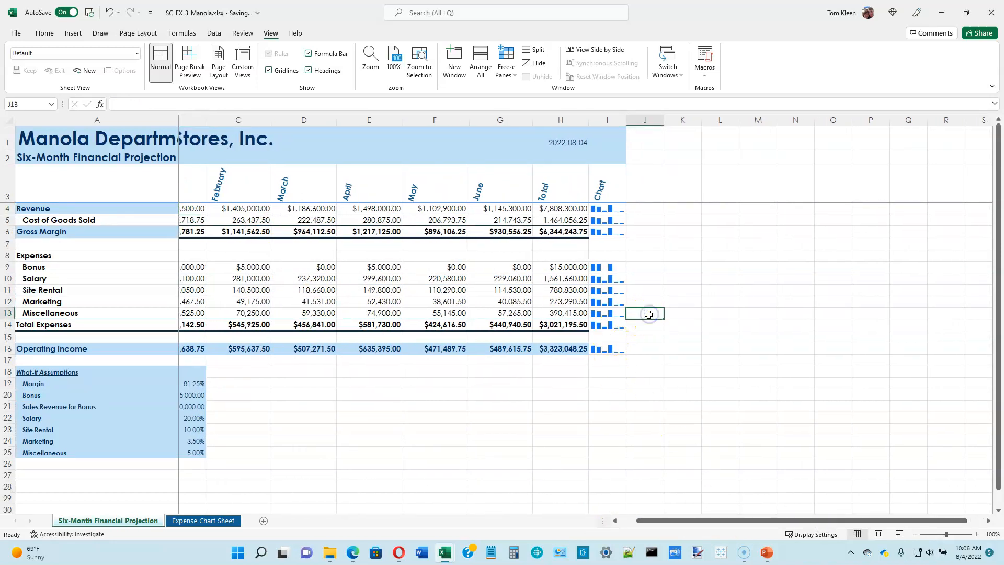
key("Right")
key("Right")
key("Right")
key("Right")
key("Right")
key("Right")
key("Right")
key("Right")
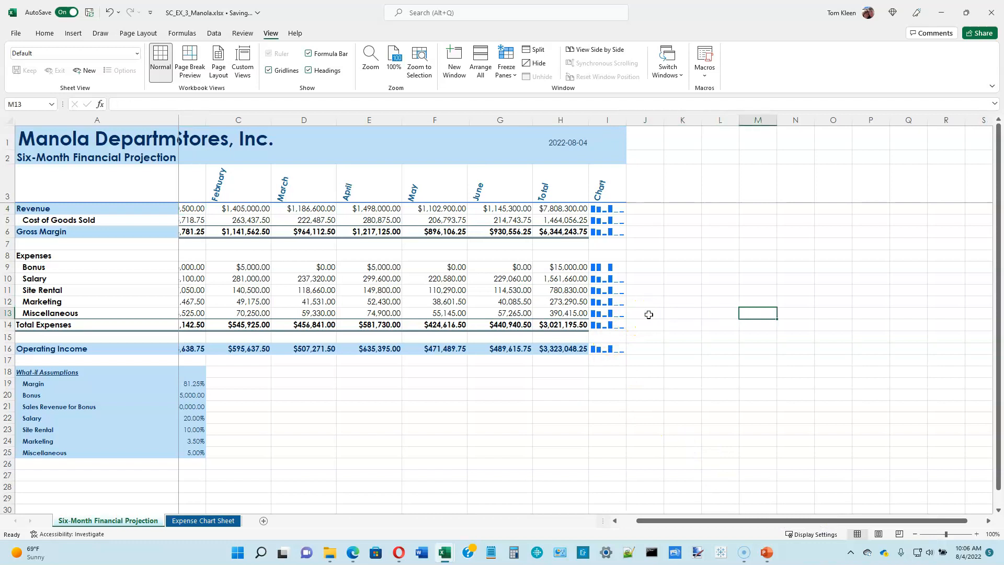
key("Right")
key("Right")
key("Right")
key("Right")
key("Right")
key("Right")
key("Right")
key("Right")
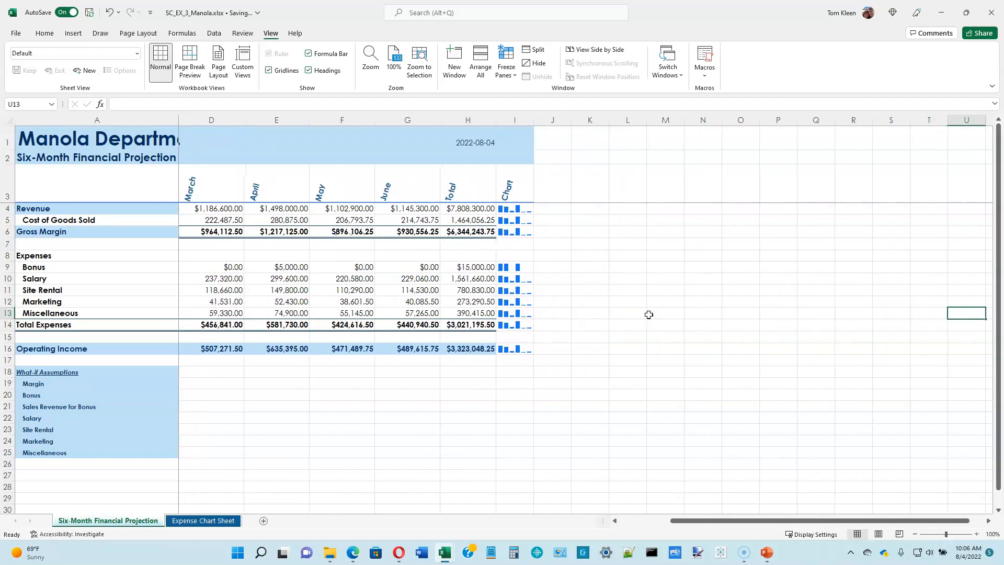
key("Right")
key("Right")
key("Left")
key("Left")
key("Left")
key("Left")
key("Left")
key("Left")
key("Left")
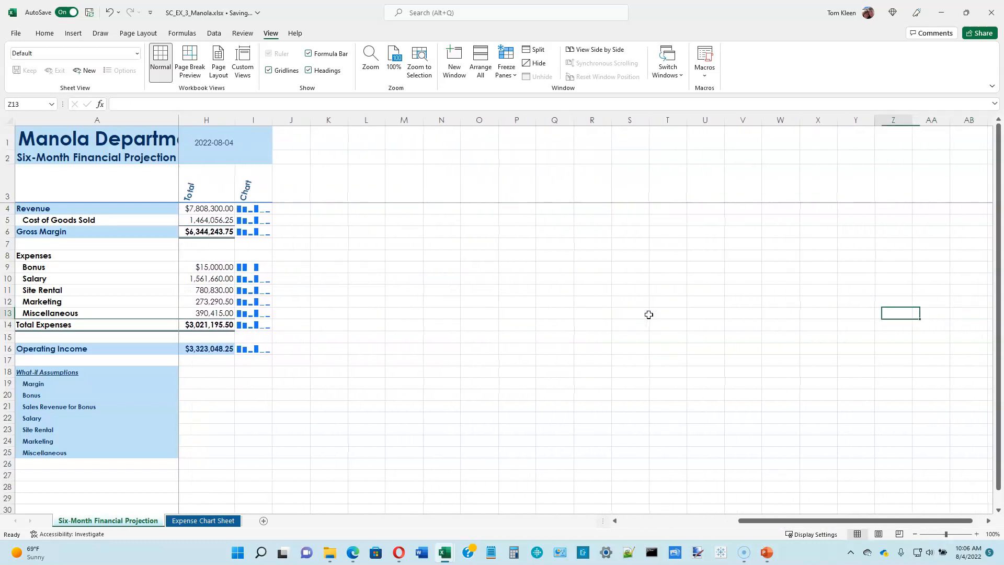
key("Home")
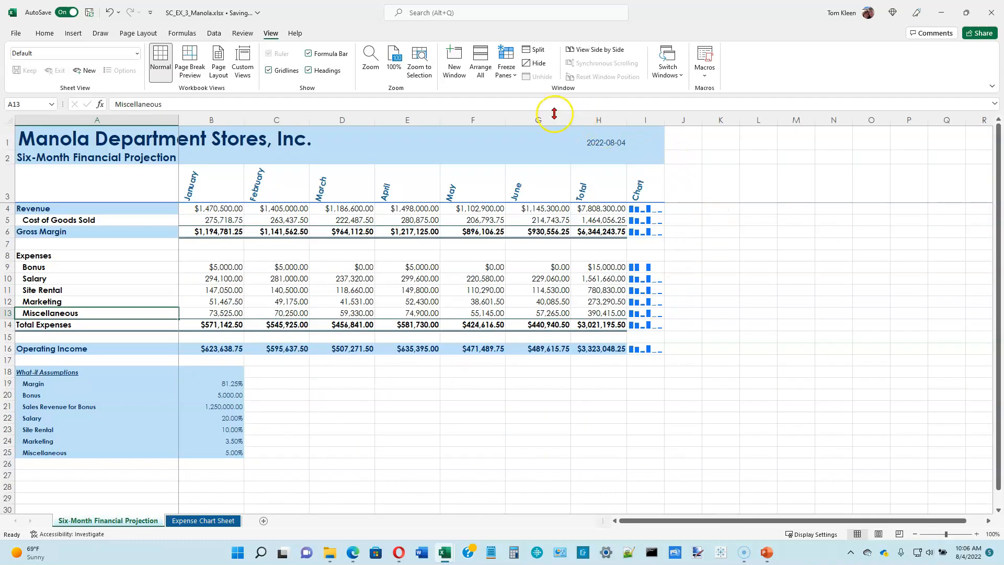
Unfreeze the panes and select the January revenue cell B4
left_click(507, 73)
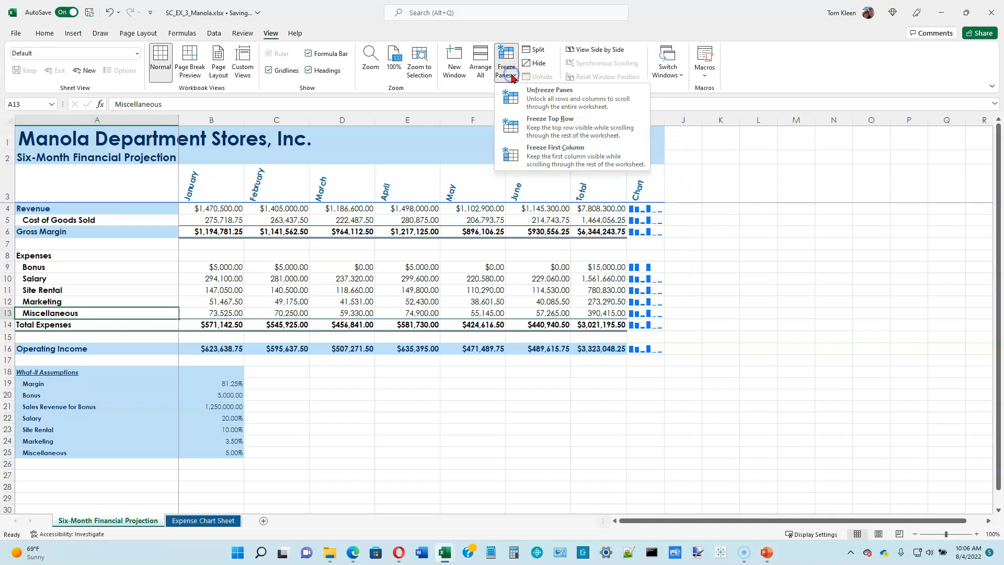
left_click(539, 94)
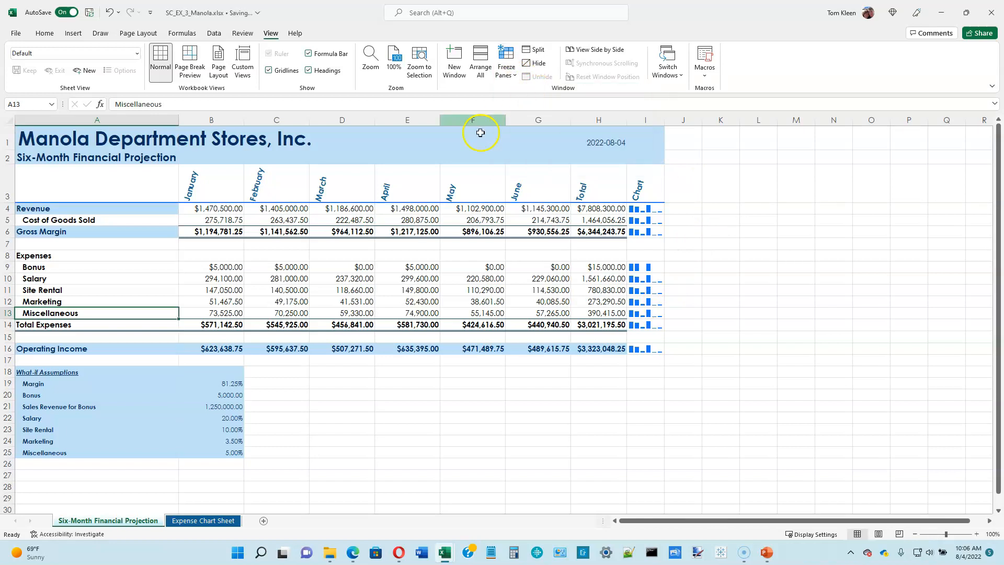
left_click(220, 209)
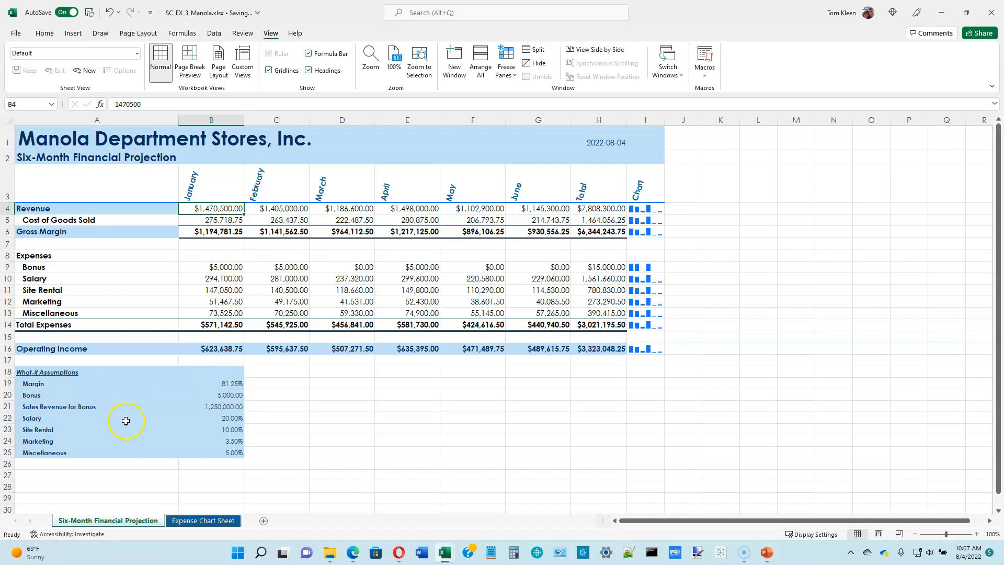
Examine the What-if Assumptions in A19:B25, going through each value from Margin to Miscellaneous
left_click_drag(52, 380, 224, 451)
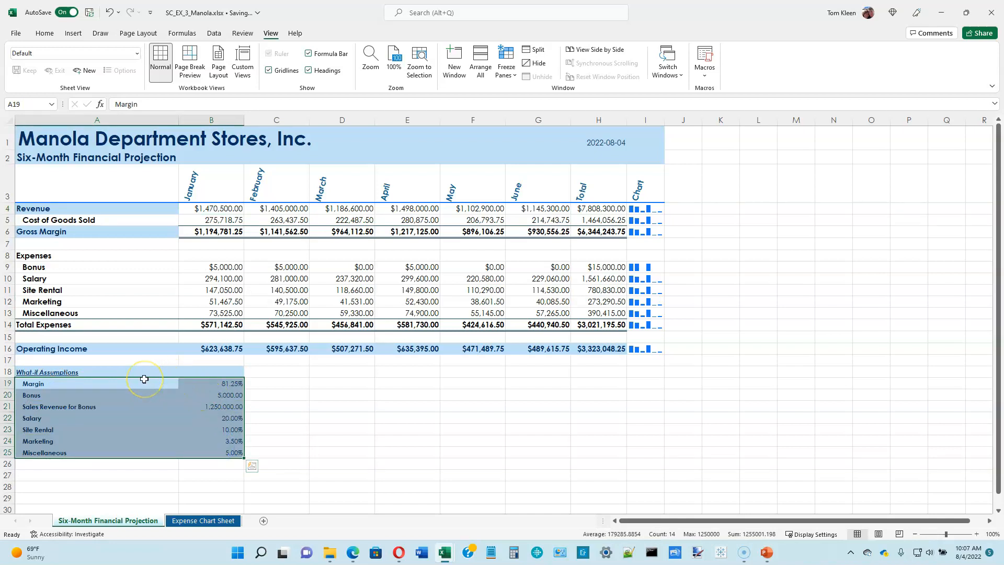
left_click(225, 387)
left_click(221, 395)
left_click(225, 406)
left_click(226, 419)
left_click(229, 429)
left_click(230, 441)
left_click(230, 452)
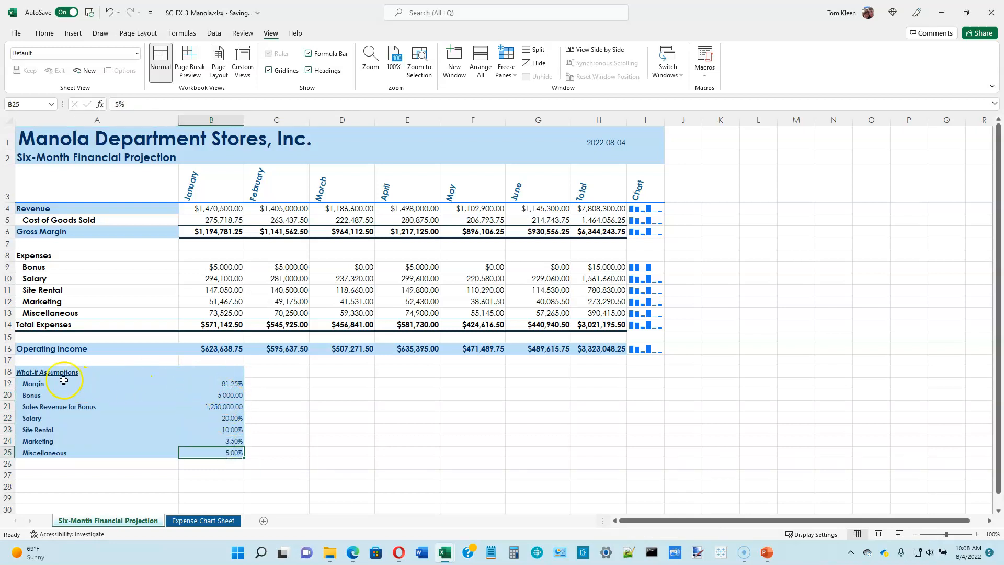
left_click_drag(36, 384, 224, 453)
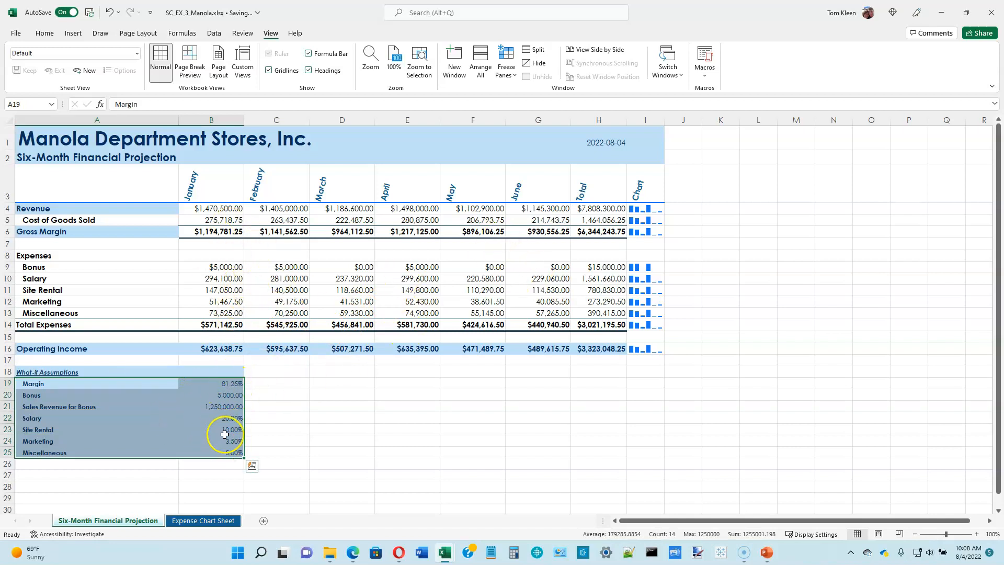
left_click(230, 385)
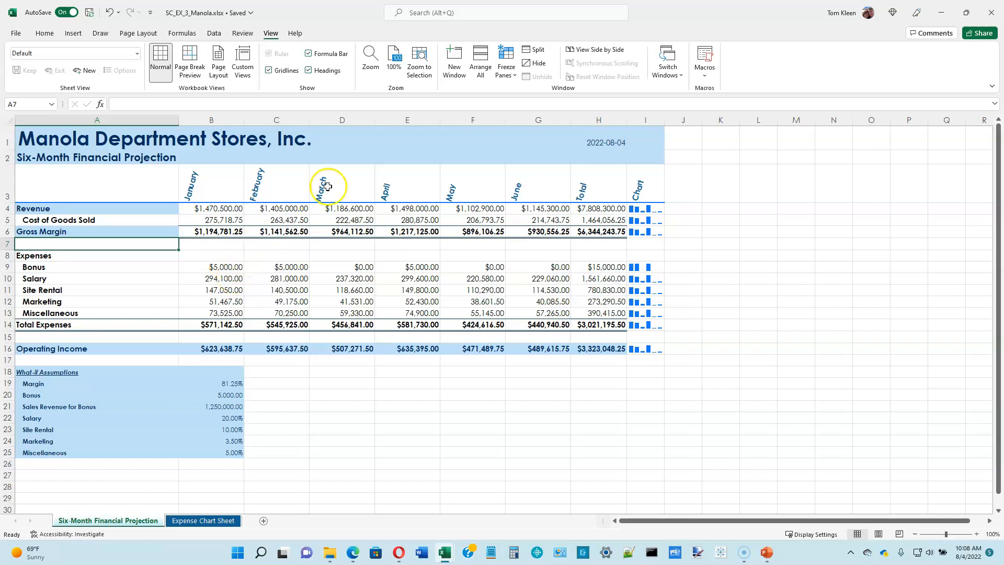
Split the window horizontally above row 7 and scroll the lower pane to start at the Bonus row
left_click(534, 51)
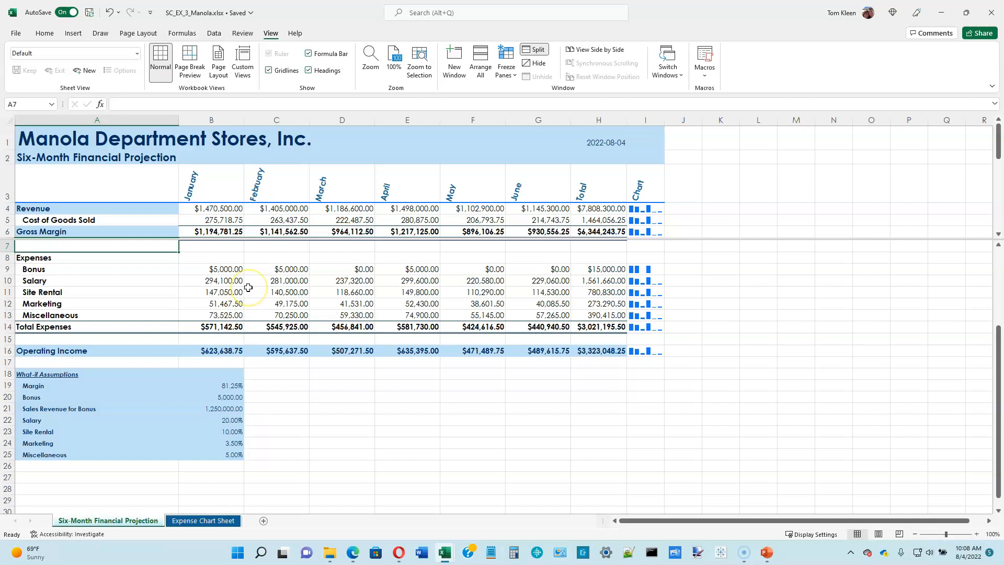
scroll(248, 288, "down", 1)
left_click(147, 249)
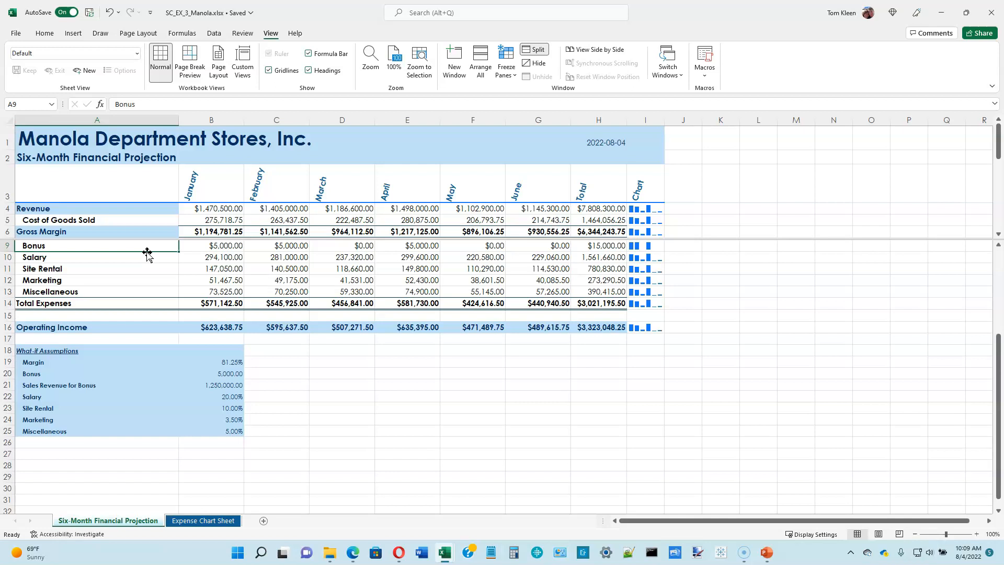
left_click(141, 264)
Set the Bonus assumption in B20 to 7,500 and the Salary assumption in B22 to 25%
left_click(229, 372)
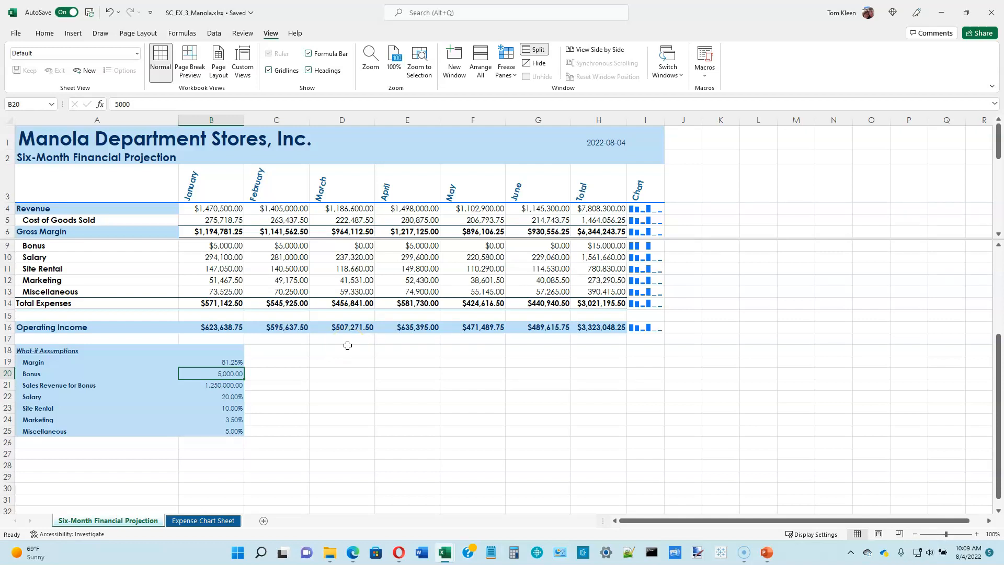
type("7,500")
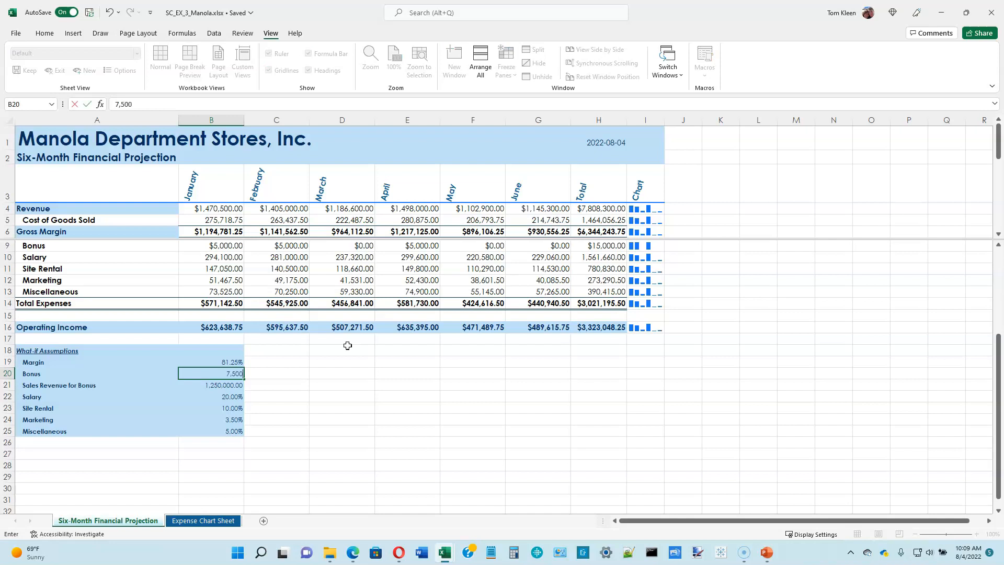
key("Return")
key("Return")
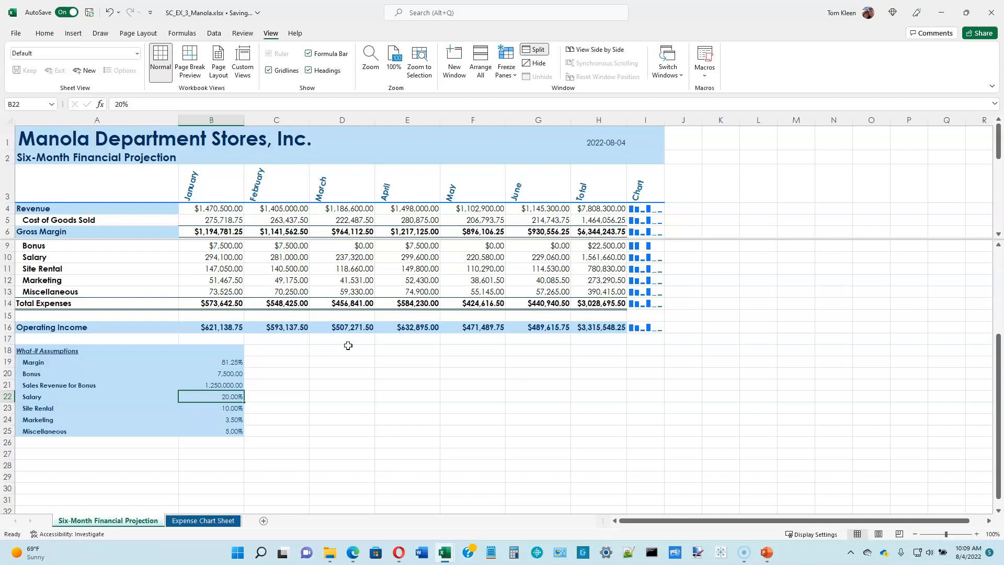
type("25%")
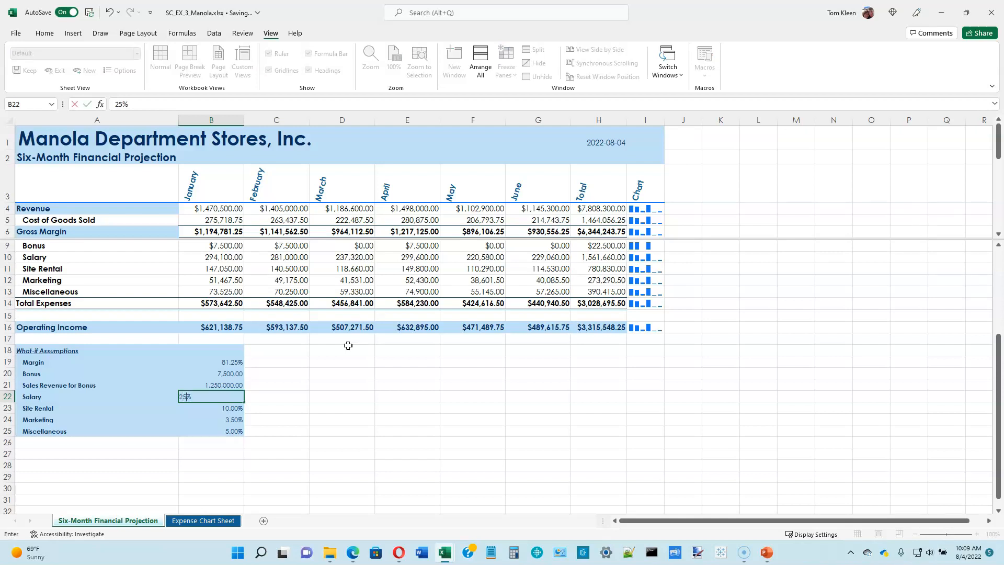
key("Return")
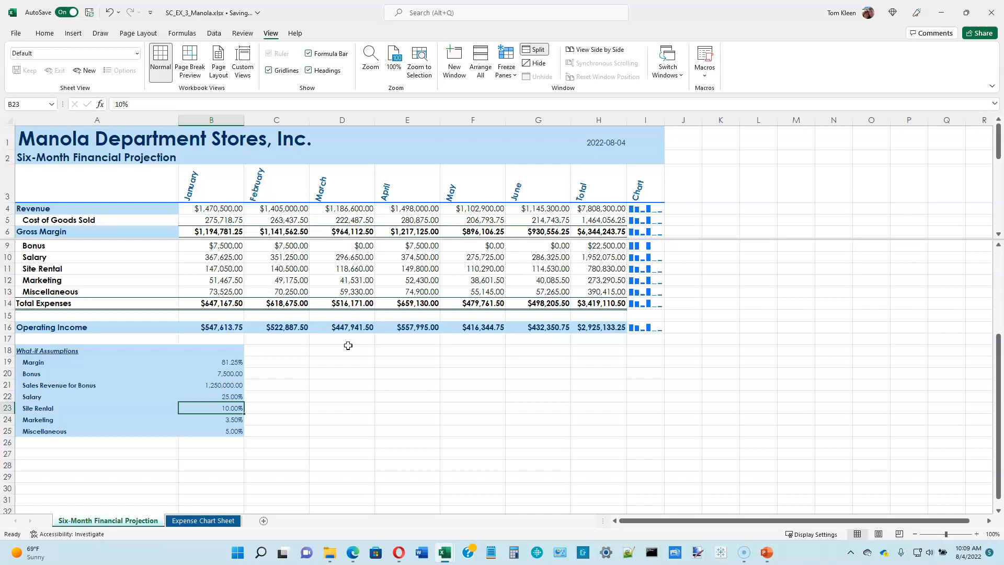
Set the Miscellaneous assumption in B25 to 3.5% and check the total operating income in H16
key("Down")
key("Down")
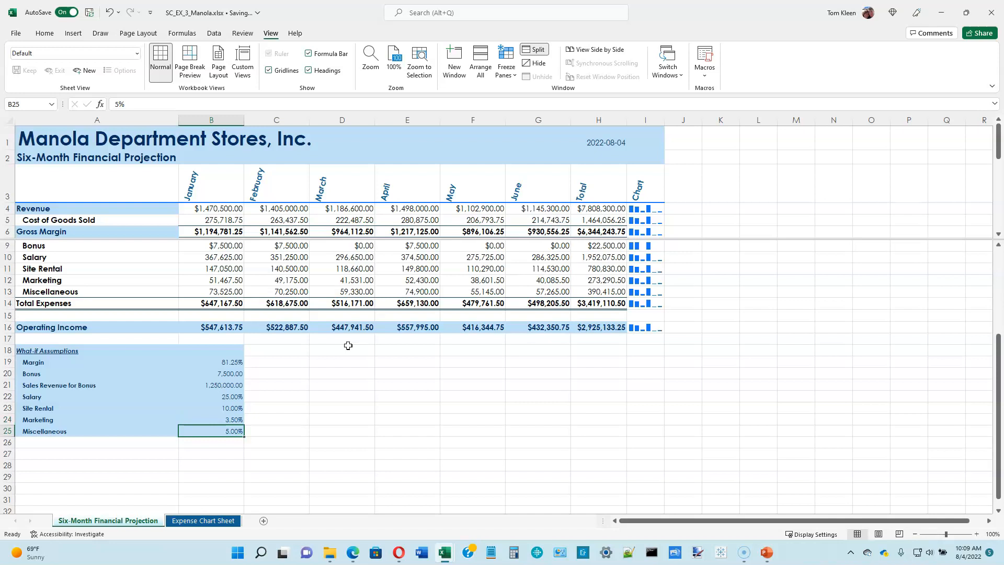
type("3.5")
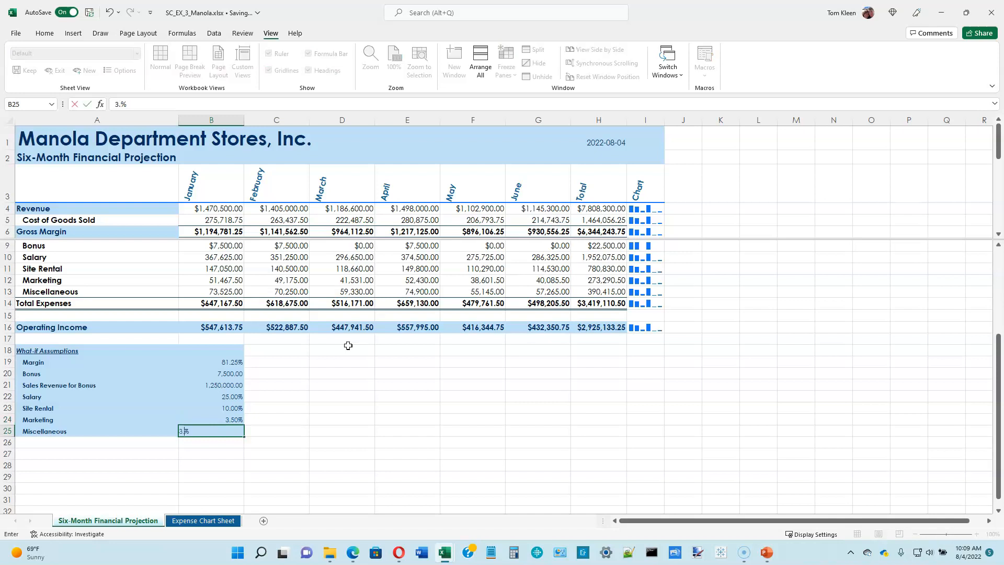
key("Return")
left_click(601, 326)
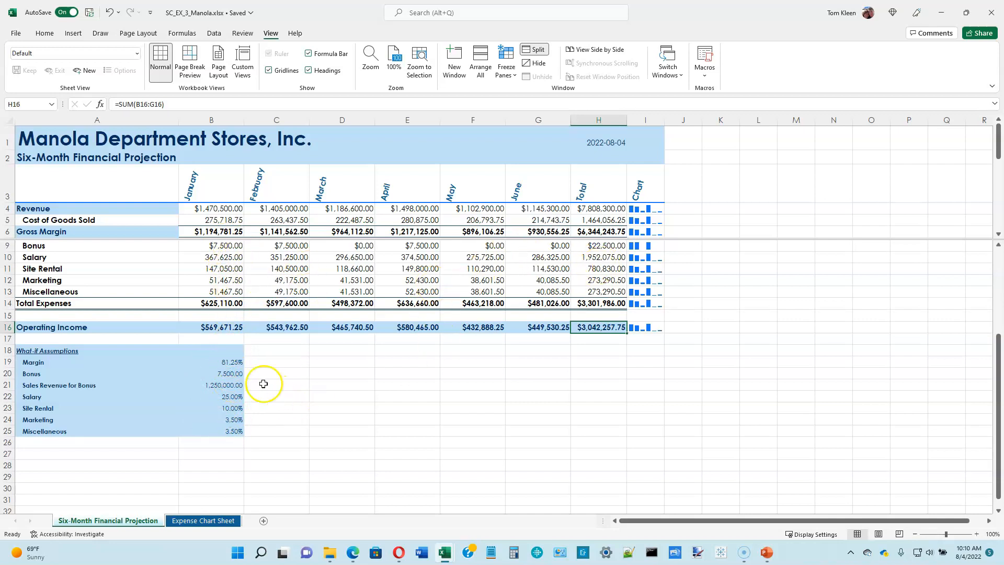
Review the what-if assumptions for Margin and Bonus, and select all the assumption values in B19:B25
left_click(237, 362)
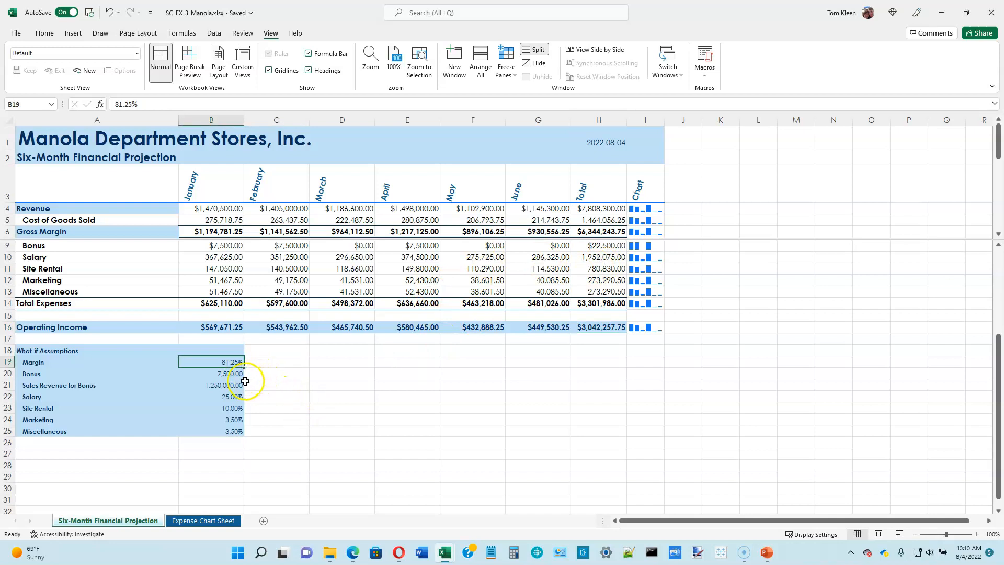
left_click(235, 372)
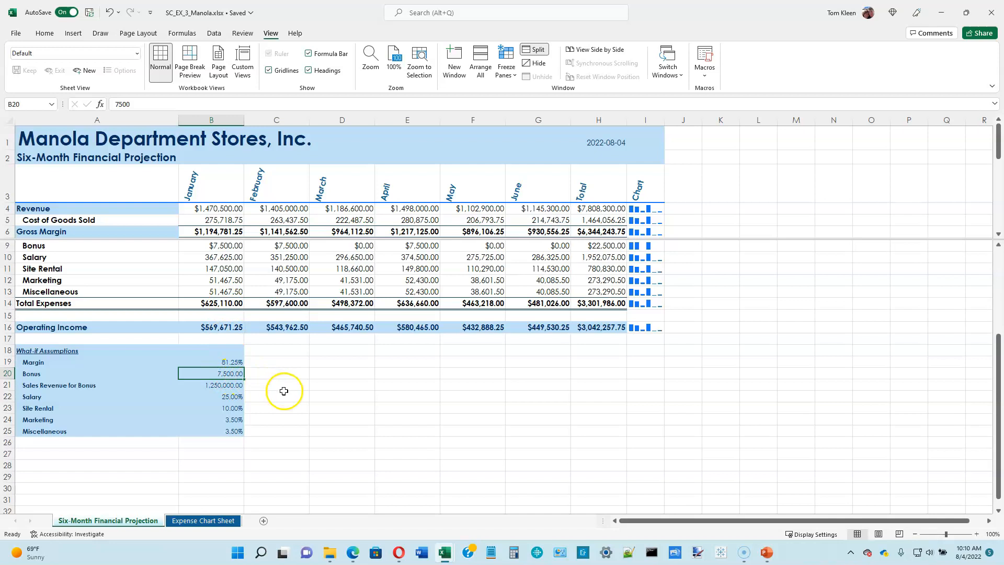
left_click_drag(234, 361, 230, 430)
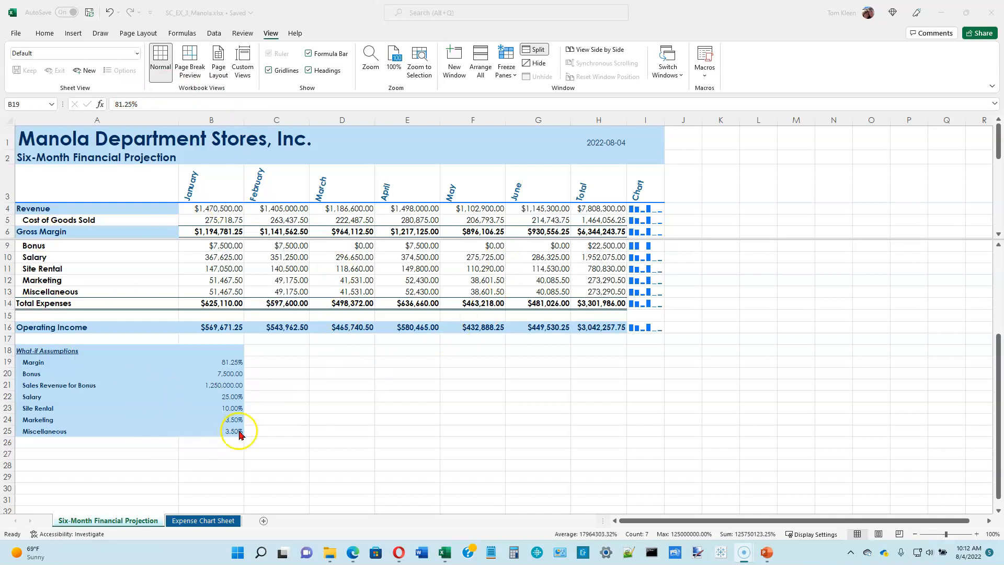
Set up a Goal Seek on the total operating income in H16 with a target value of 3500000
left_click(584, 331)
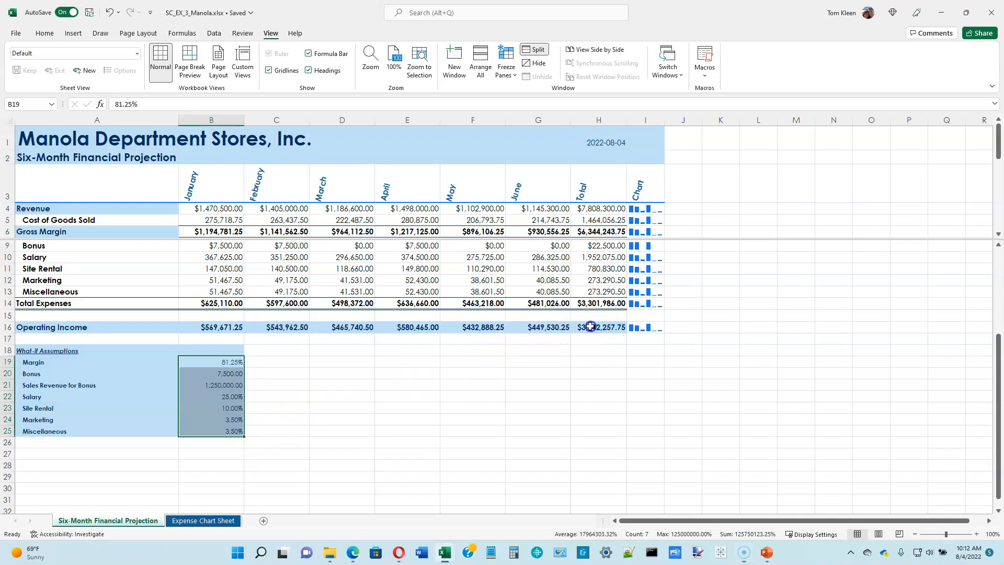
left_click(584, 331)
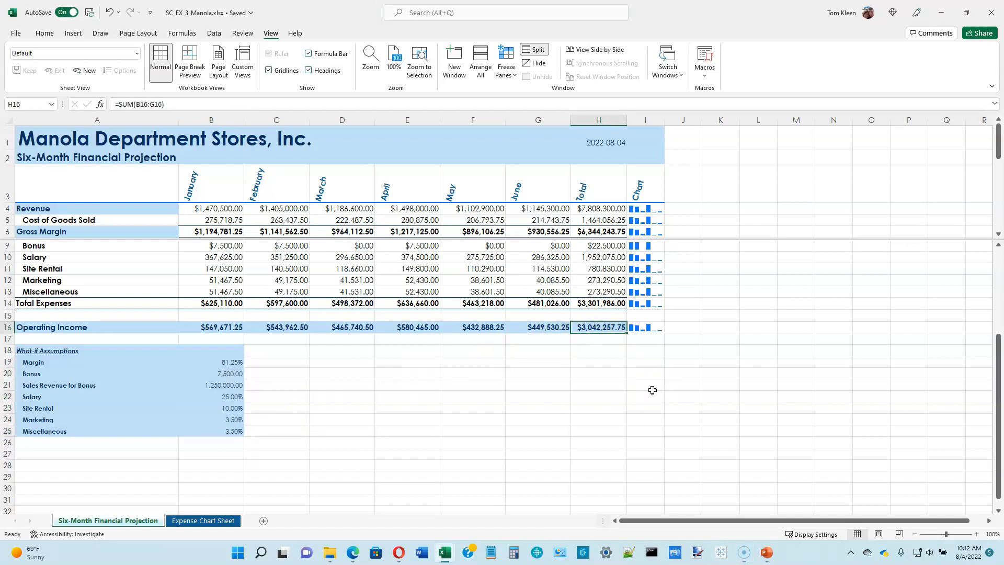
left_click(214, 33)
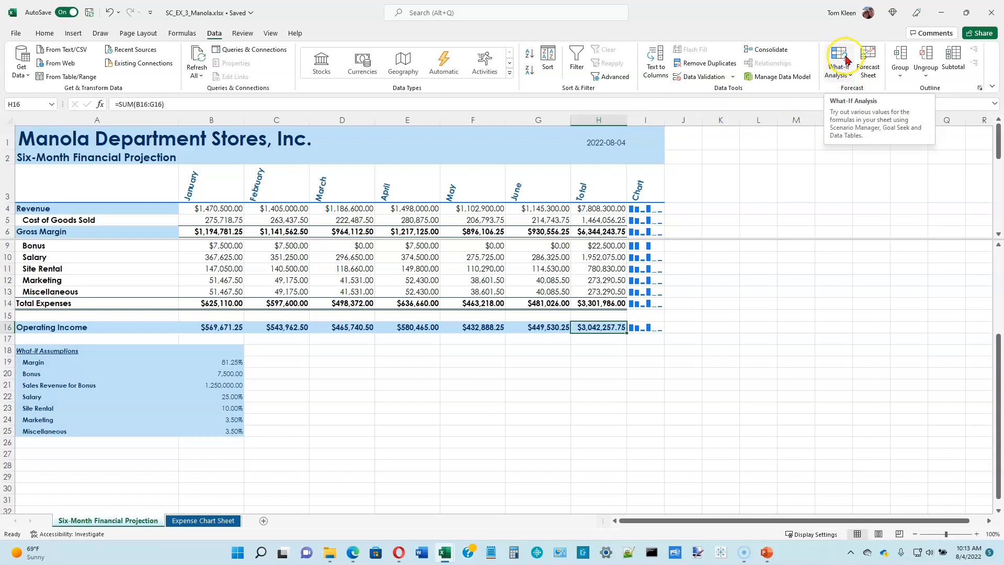
left_click(846, 77)
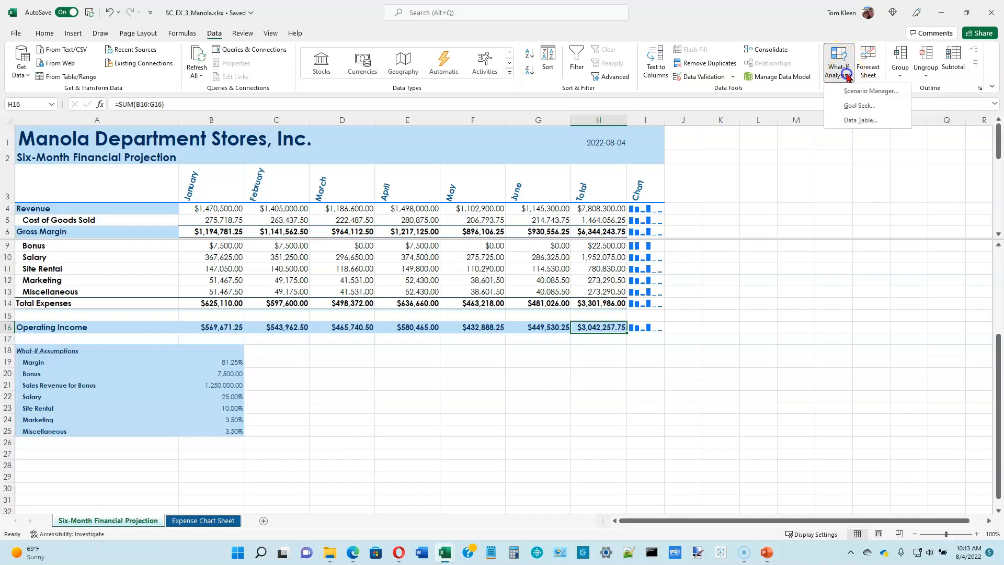
left_click(858, 106)
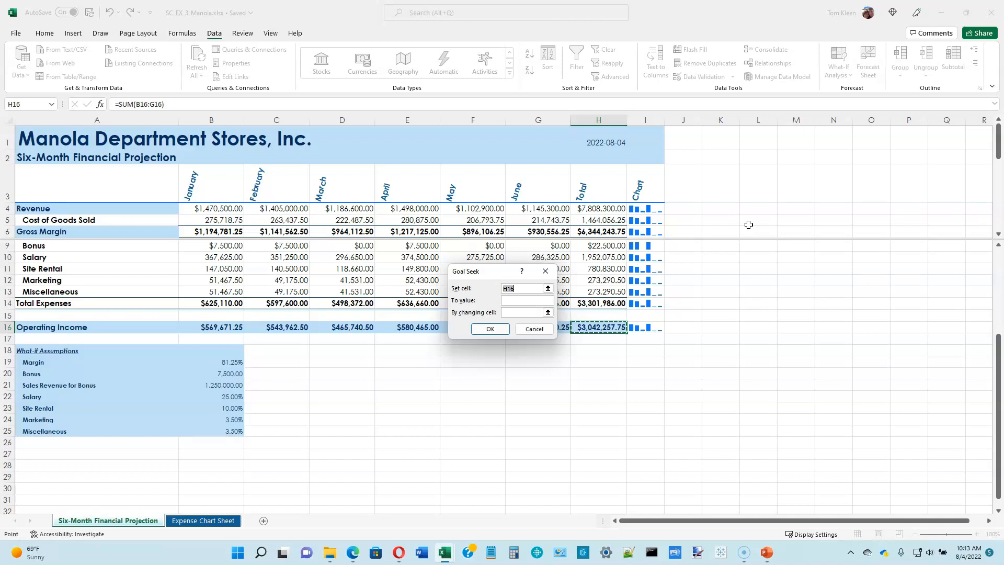
left_click(514, 301)
type("3500000")
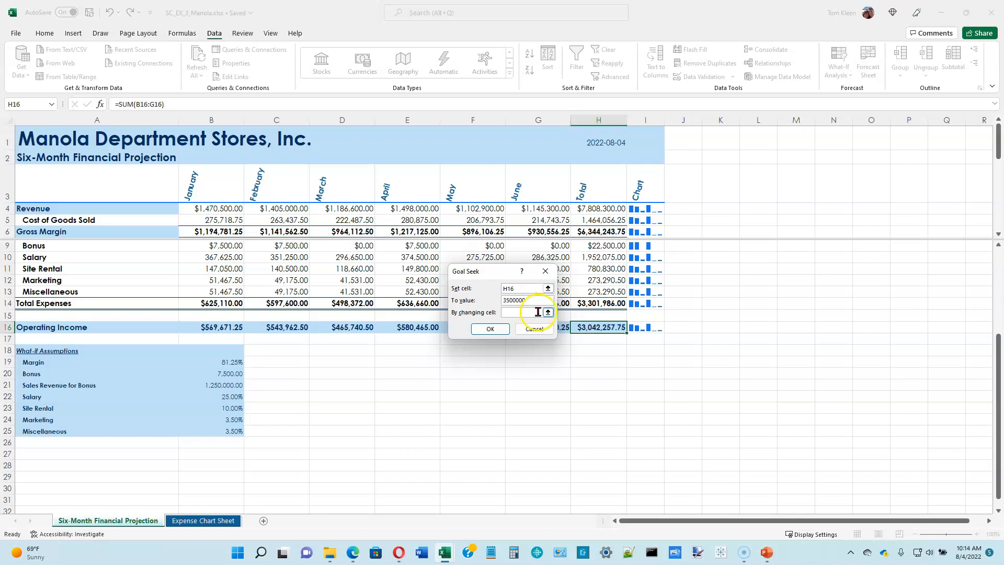
Use the Site Rental assumption in B23 as the changing cell, run the goal seek and accept its solution
left_click(546, 312)
left_click(533, 312)
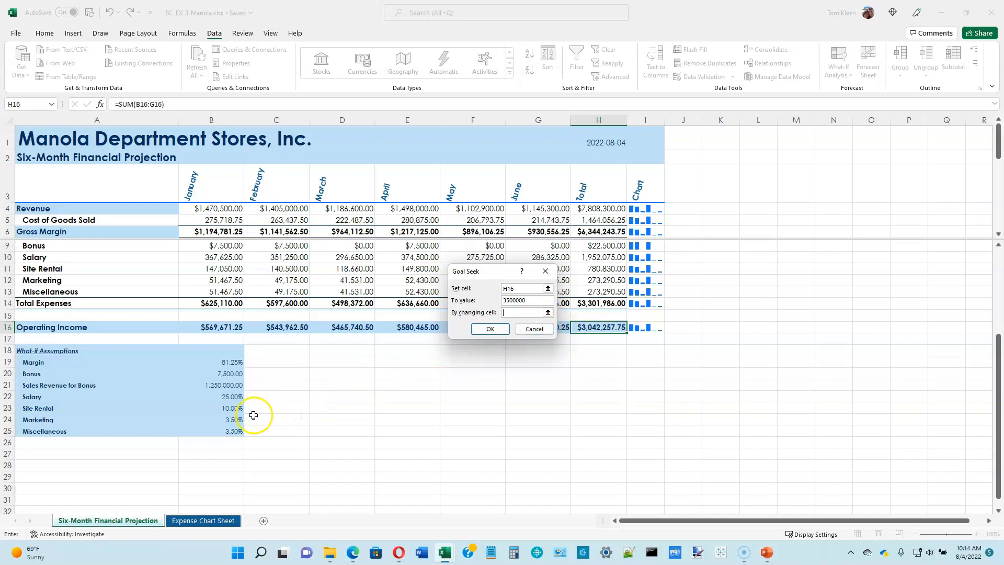
left_click(235, 409)
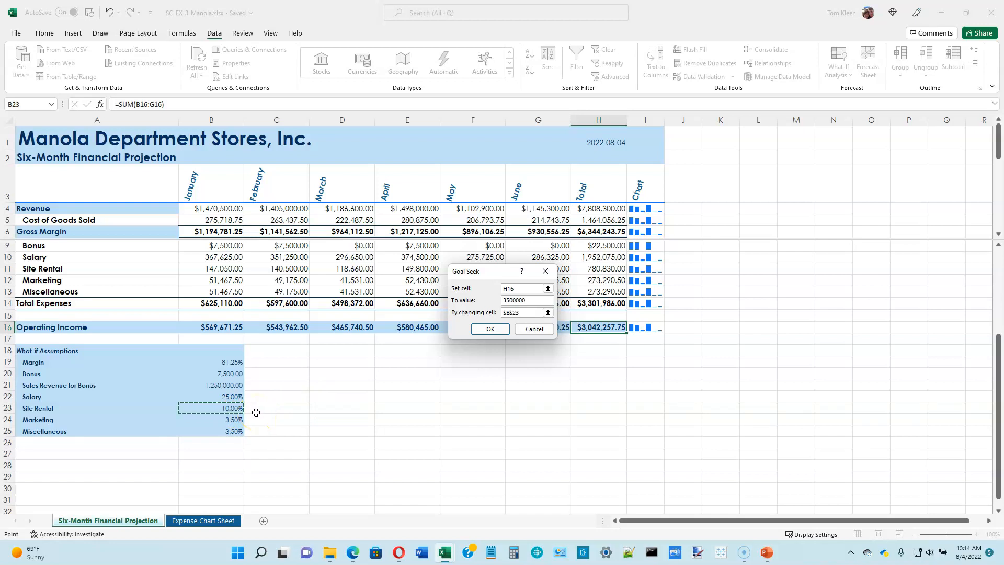
left_click(240, 411)
left_click(490, 329)
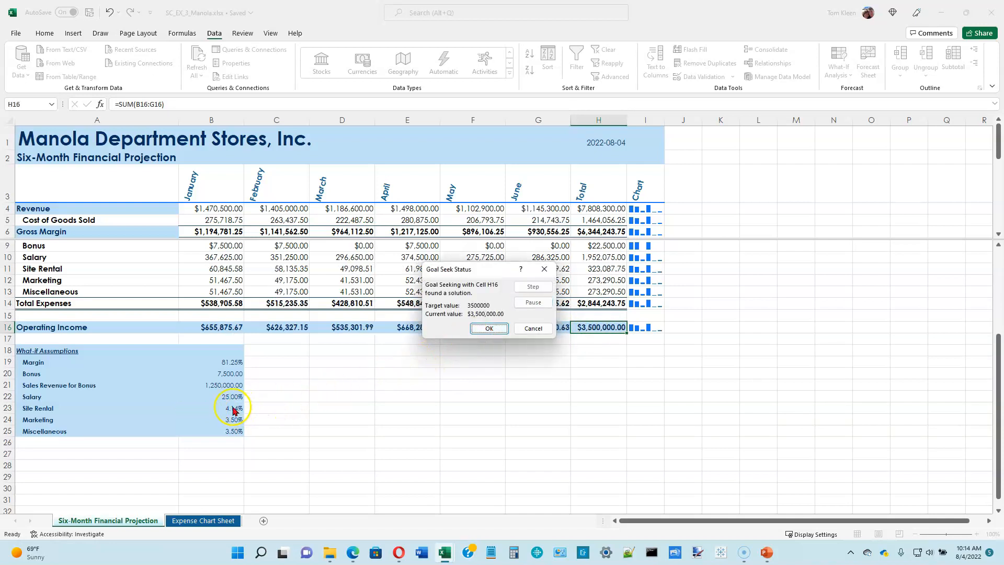
left_click(495, 329)
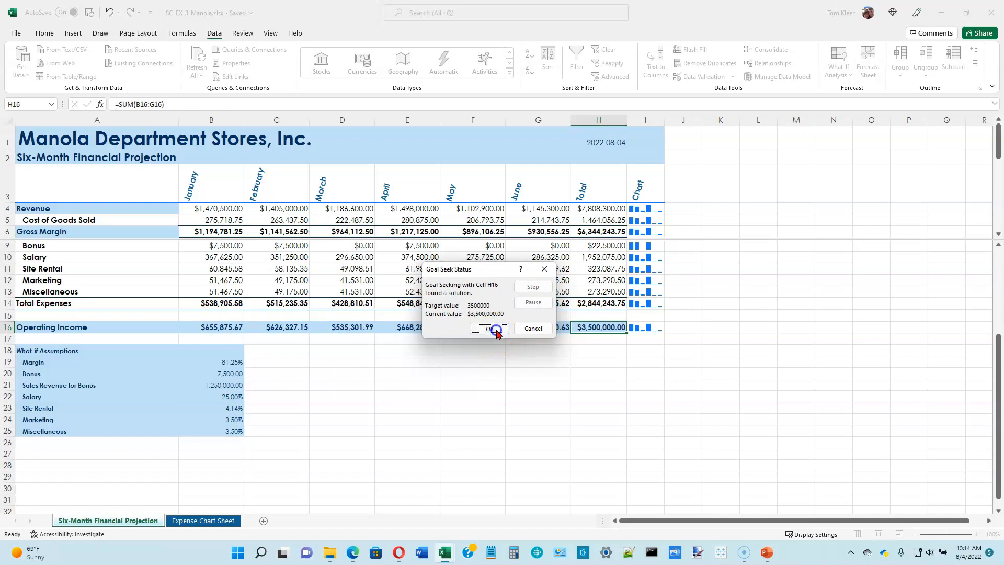
Check the Site Rental assumption in B23 and undo the goal seek
left_click(240, 409)
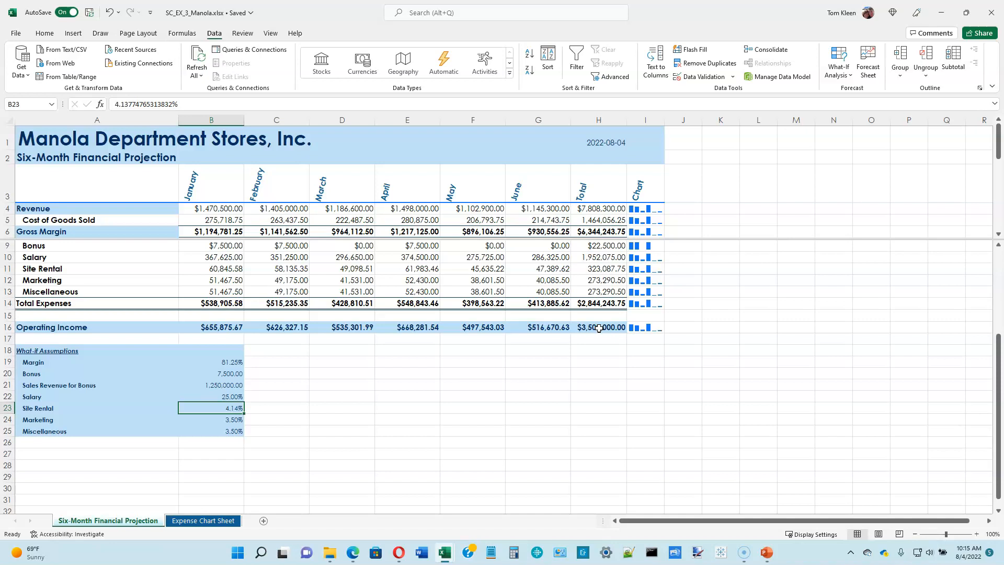
left_click(110, 16)
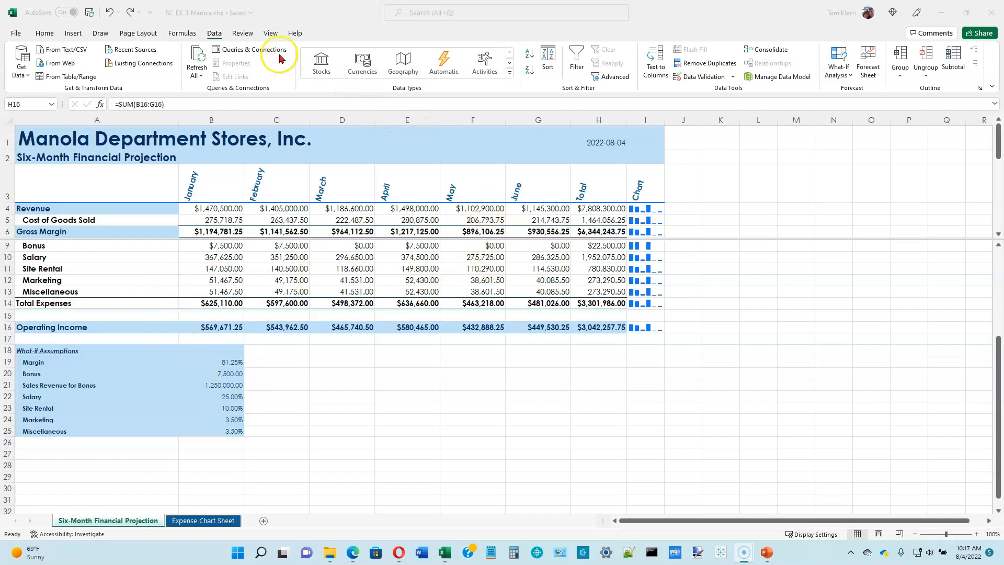
Remove the split from the worksheet window
left_click(271, 35)
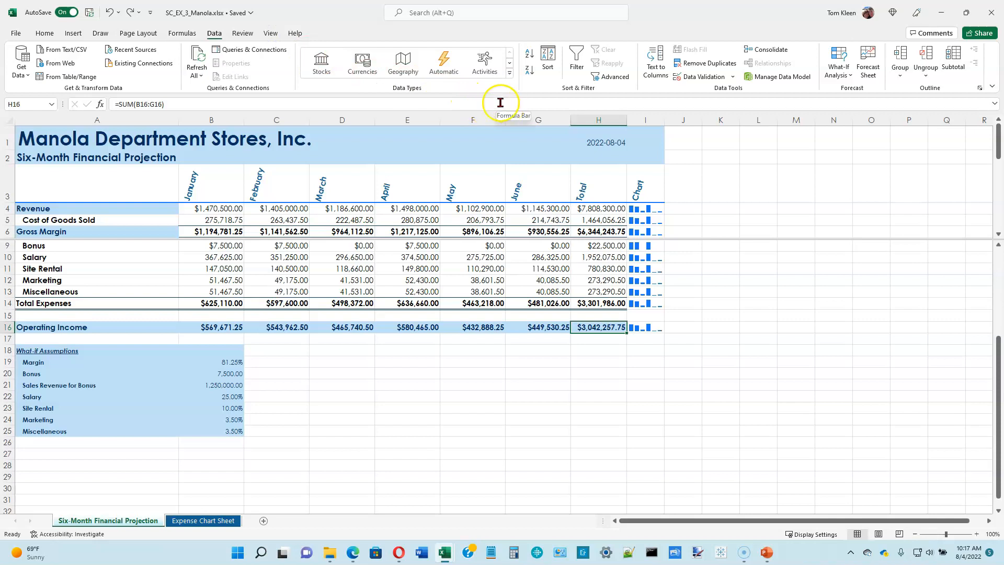
left_click(270, 33)
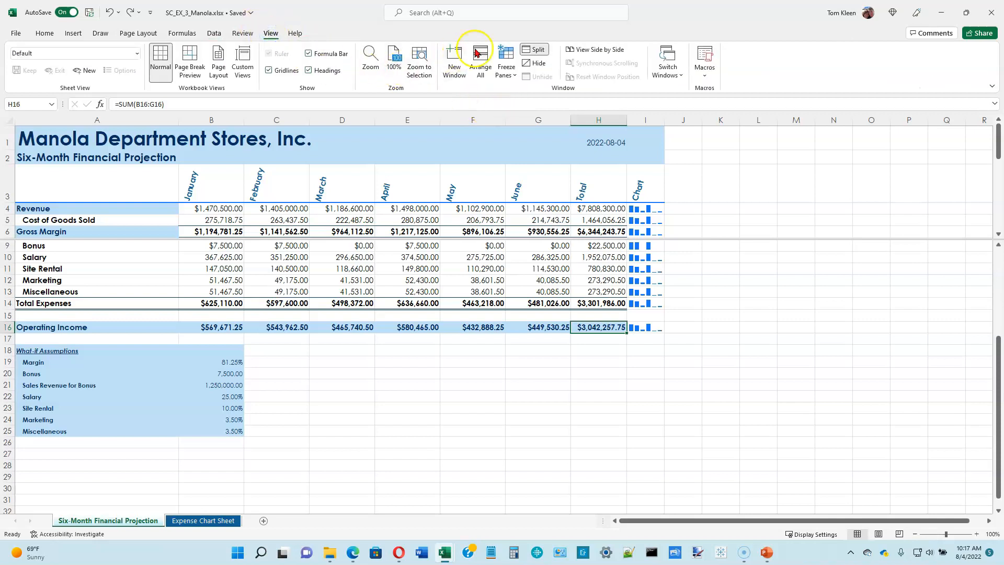
left_click(534, 52)
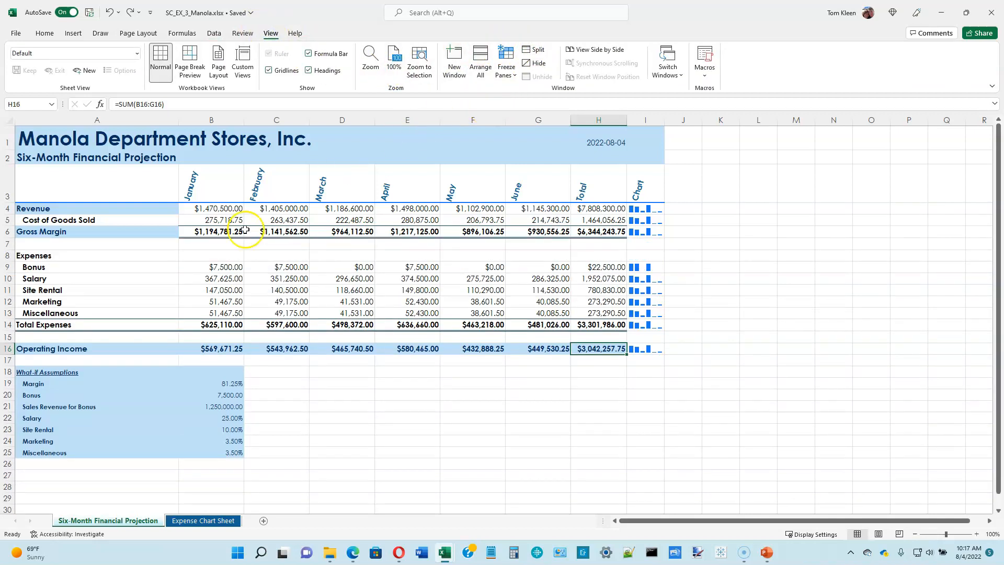
Look up the Gross Margin label in A6 with Smart Lookup, review the search results and close them
left_click(125, 231)
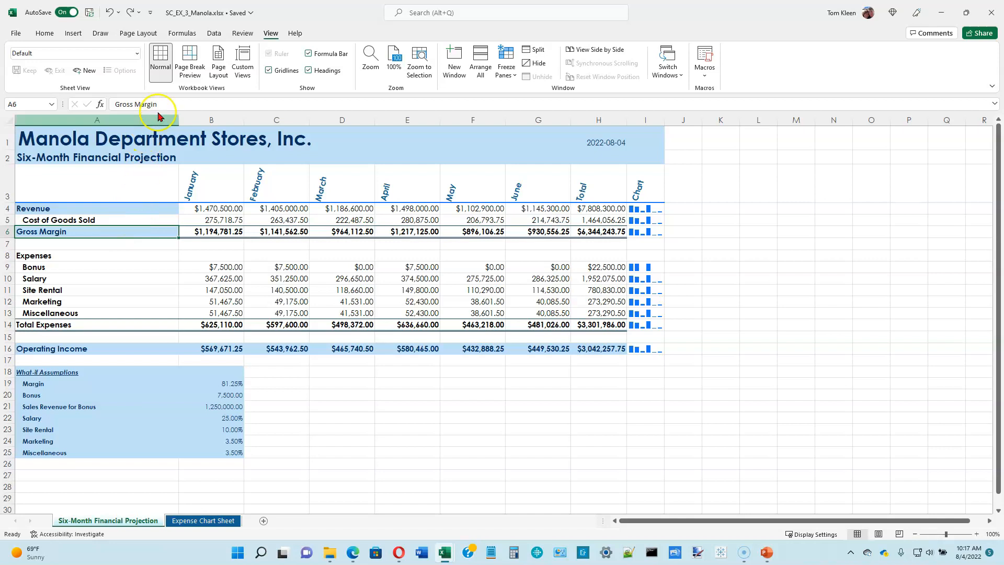
left_click(243, 35)
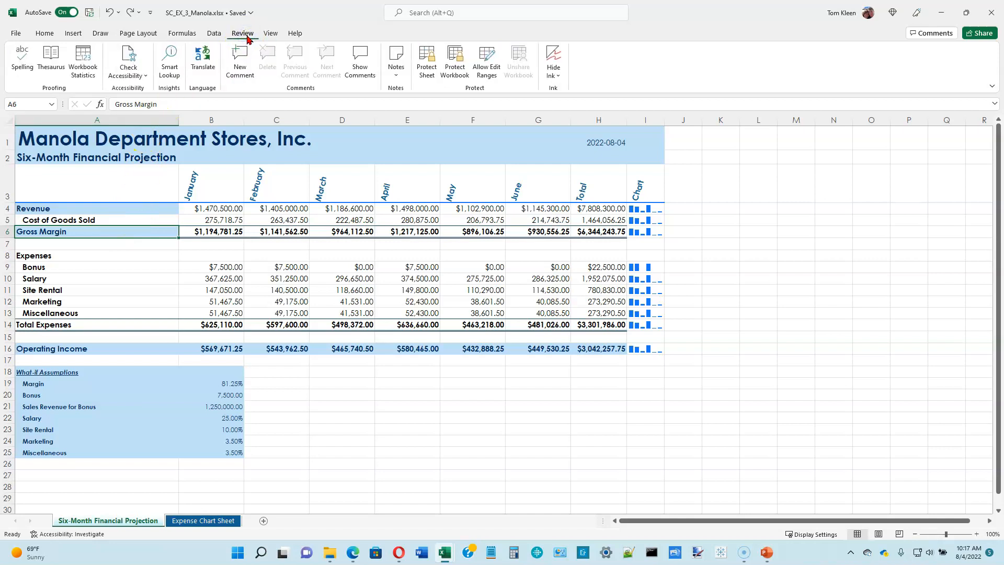
left_click(170, 62)
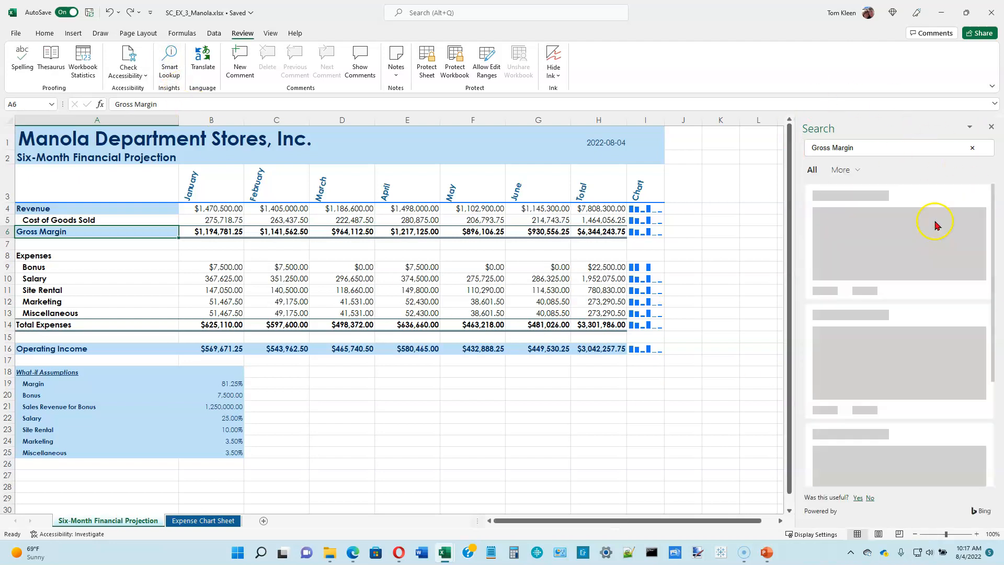
left_click(879, 150)
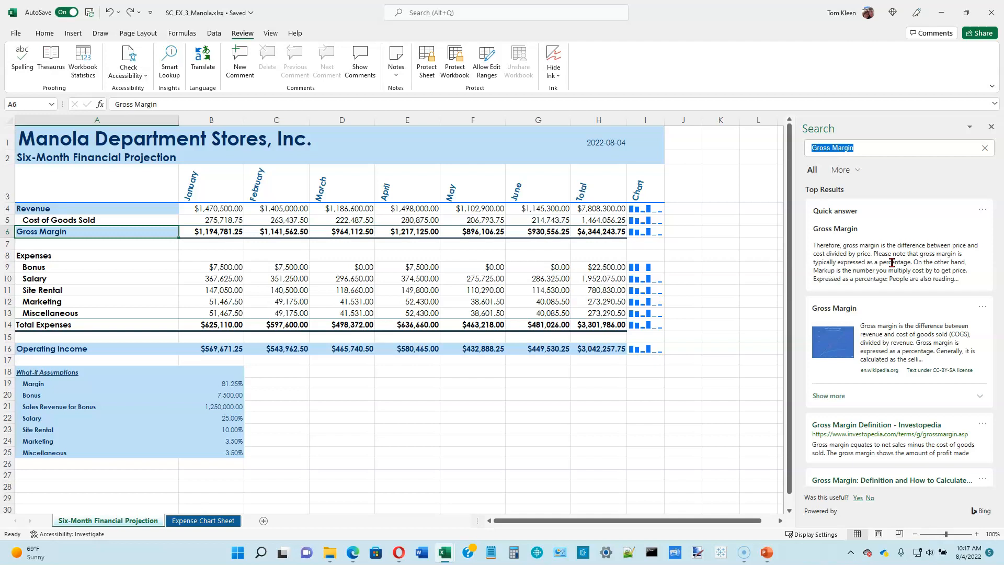
left_click(992, 129)
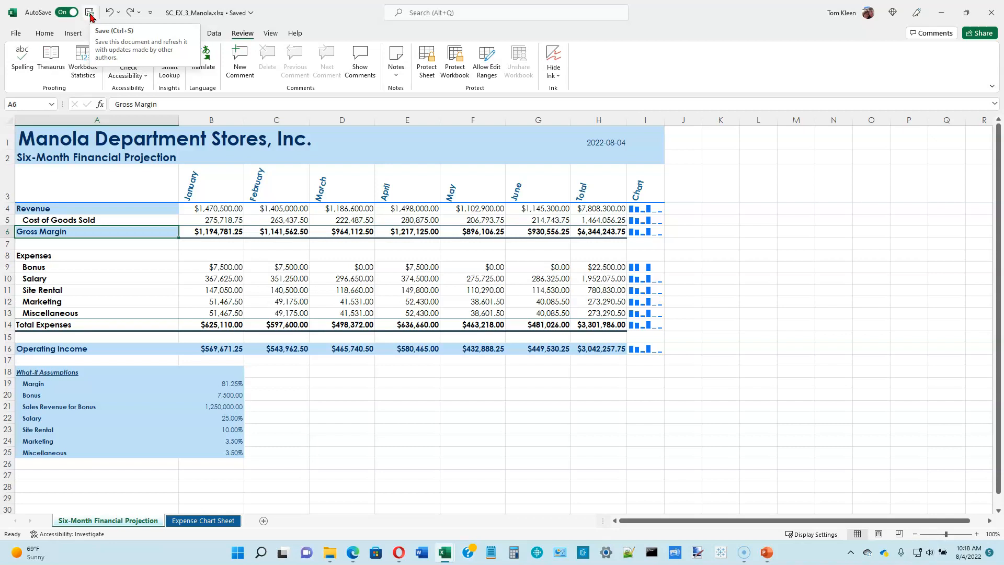
Check the workbook's accessibility and open the recommended actions for the missing alternative text of Chart 1 on the Expense Chart Sheet
left_click(891, 188)
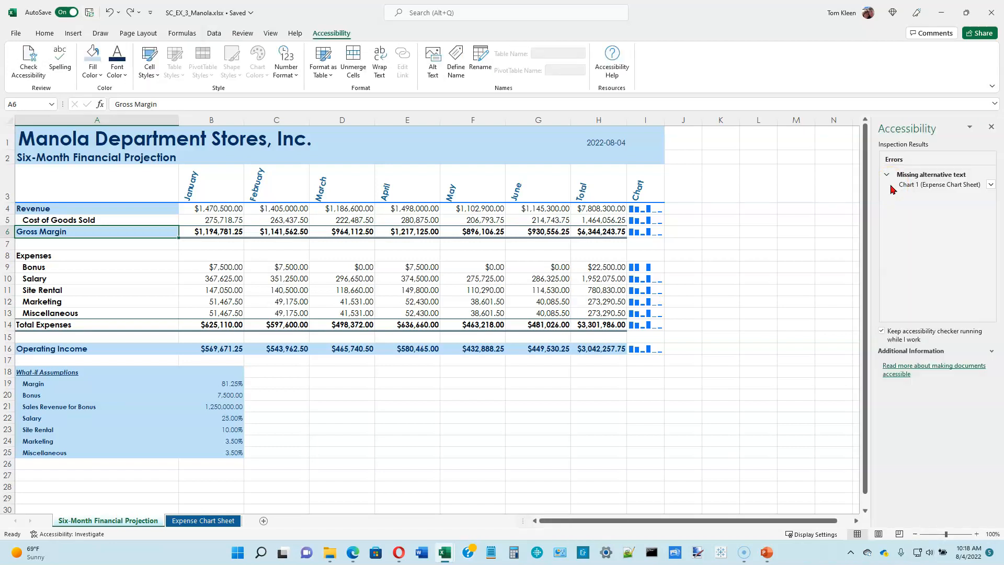
left_click(991, 185)
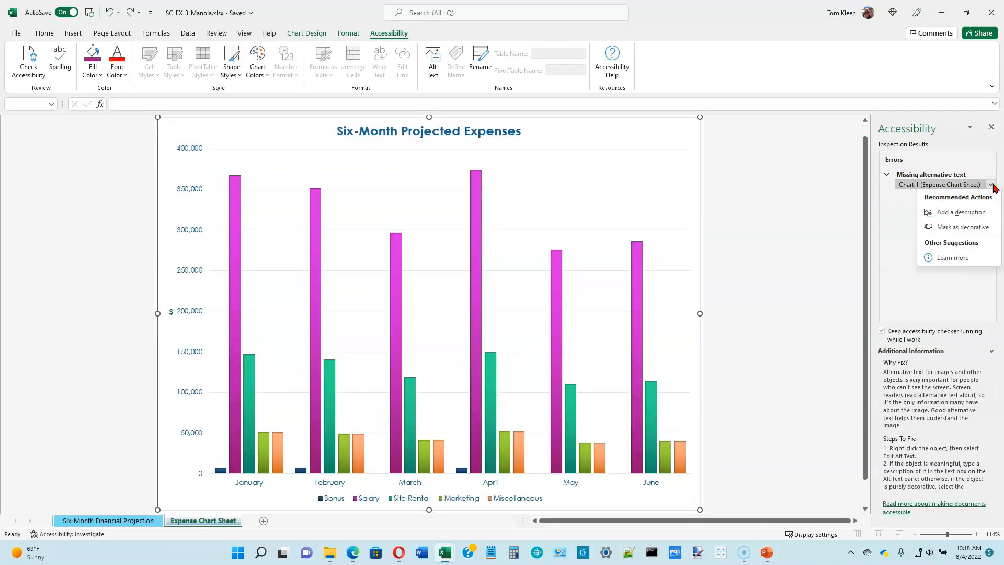